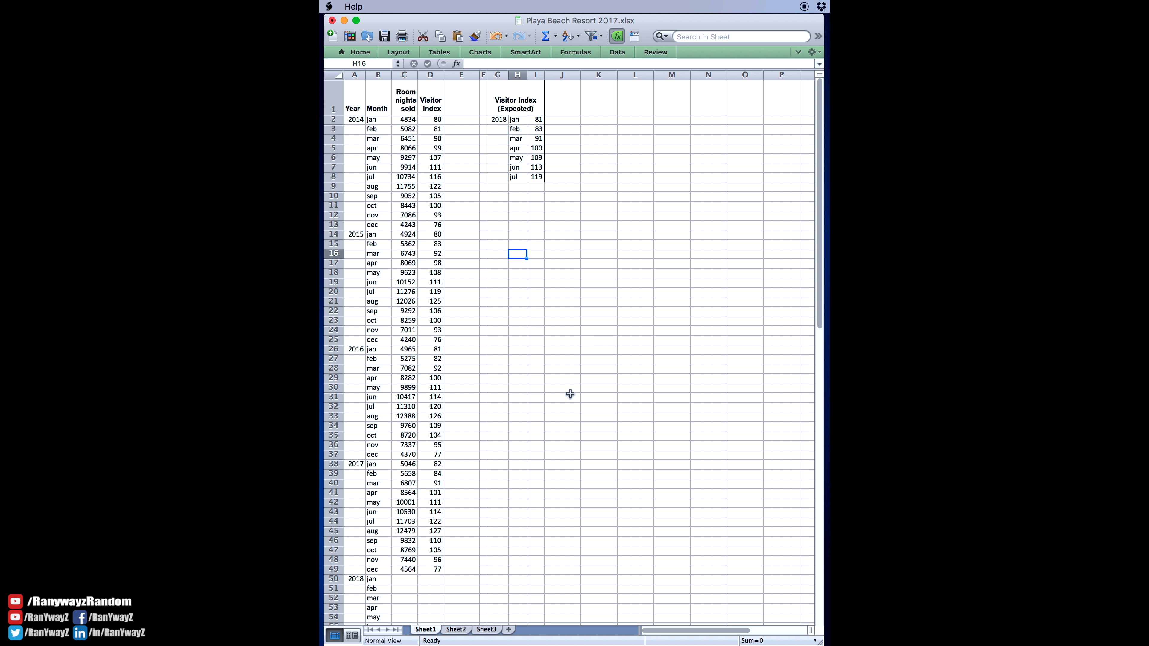
- Insert a blank column before the Year column
right_click(357, 75)
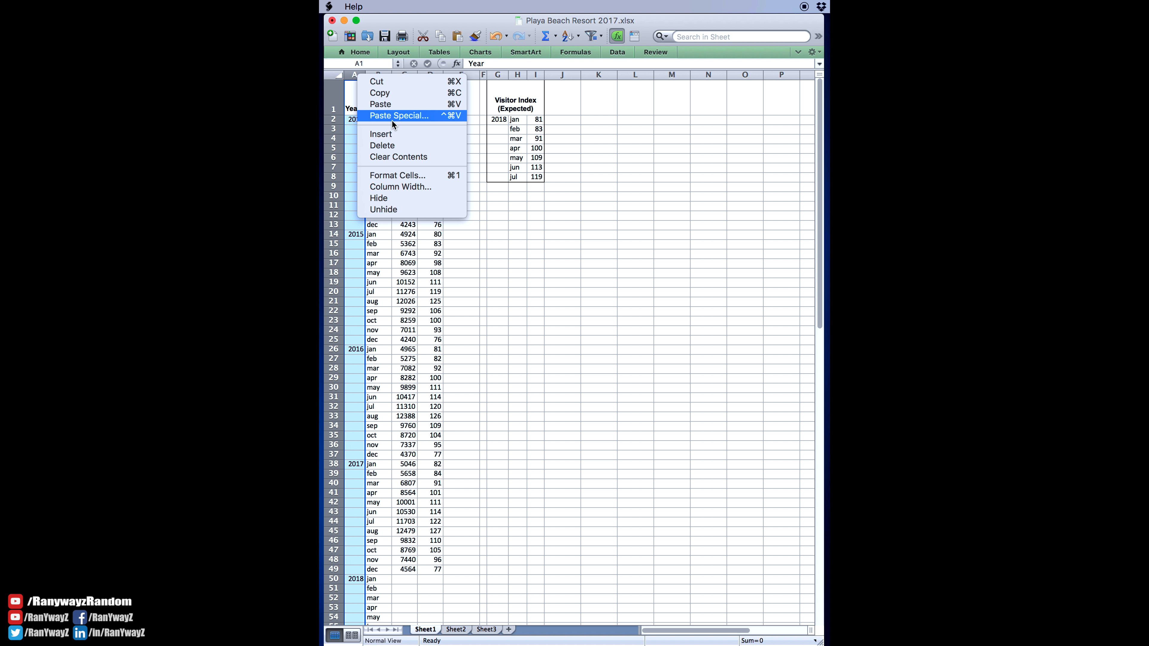
click(396, 133)
click(369, 112)
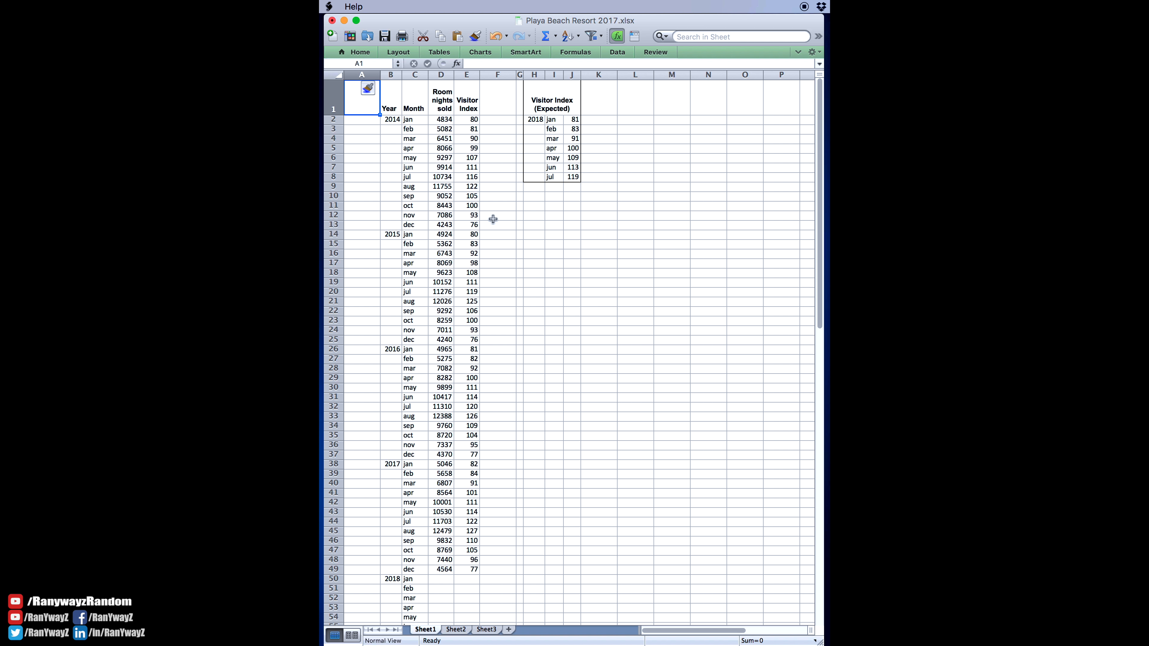
- Number the months in column A from 1 to 60, starting in A2 with 1, 2, 3 and extending the series
key(Down)
text(1)
key(Down)
text(2)
key(Down)
text(3)
key(Down)
key(Up)
key(Up)
key(Up)
key(shift+Down)
key(shift+Down)
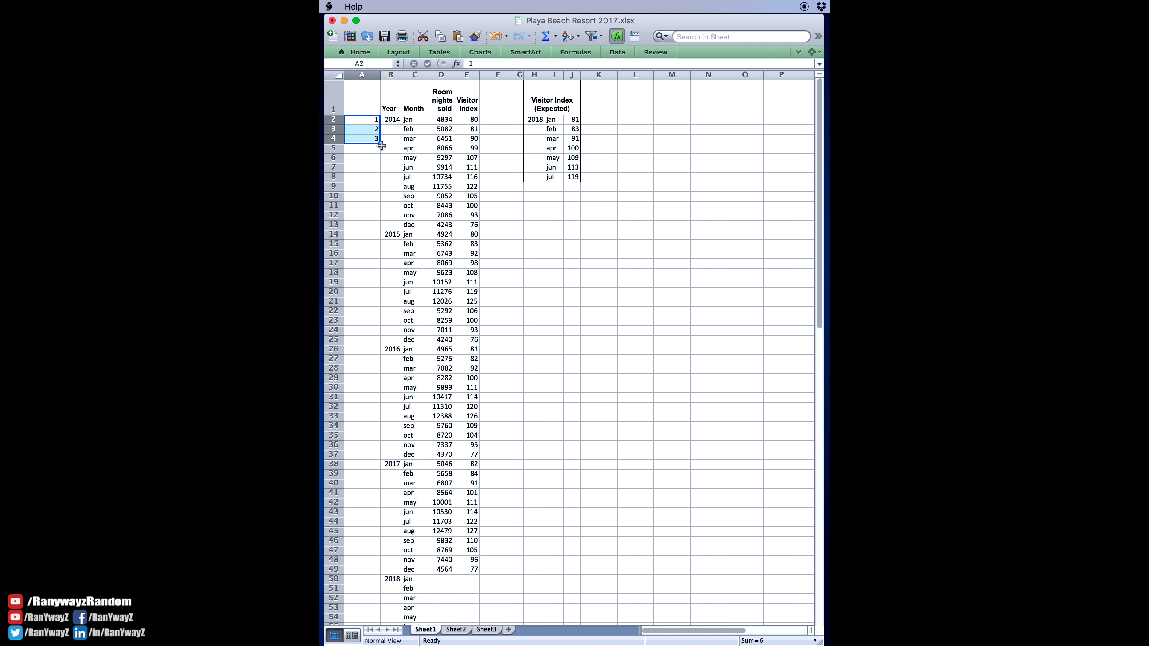
drag(379, 143, 385, 566)
scroll(539, 493, up, 5)
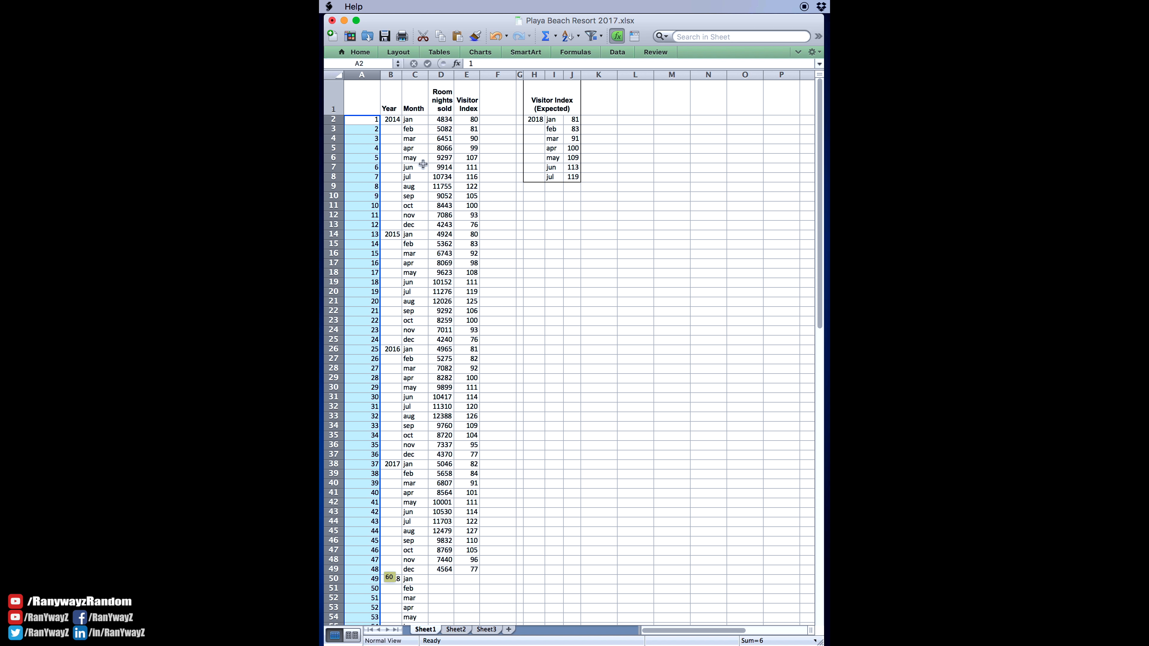
- Enter the header "Periods" in cell A1
click(364, 100)
text(Periods)
key(Return)
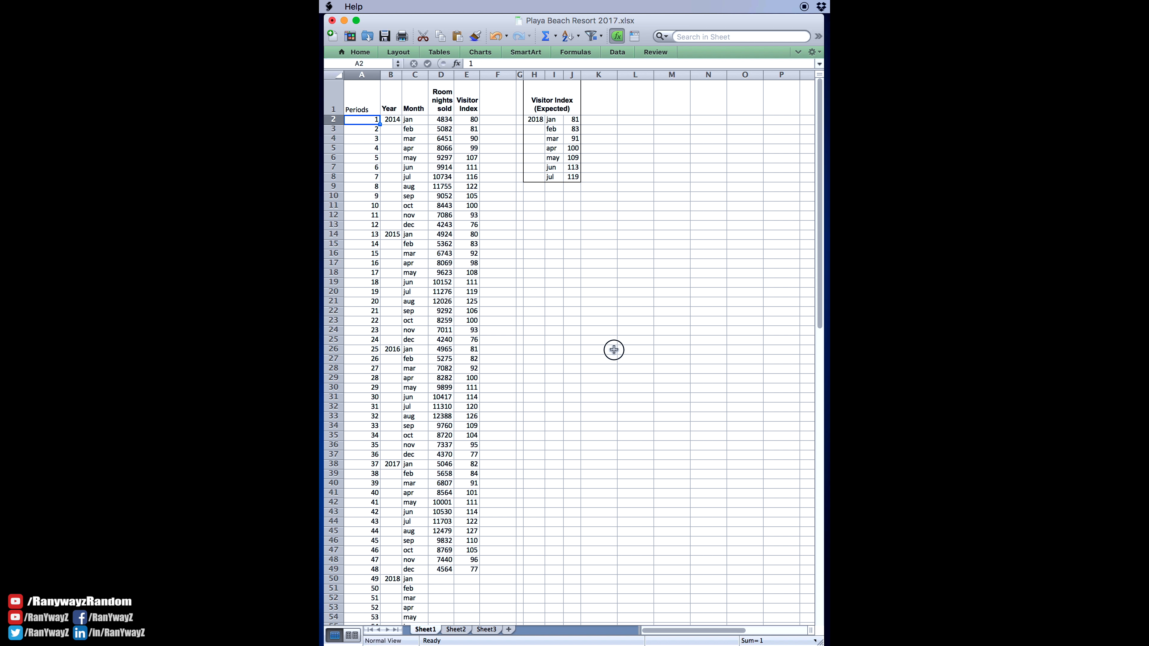
click(610, 350)
- Copy the expected 2018 visitor index values from J2:J8 into the Visitor Index column starting at E50
drag(575, 122, 573, 177)
key(super+c)
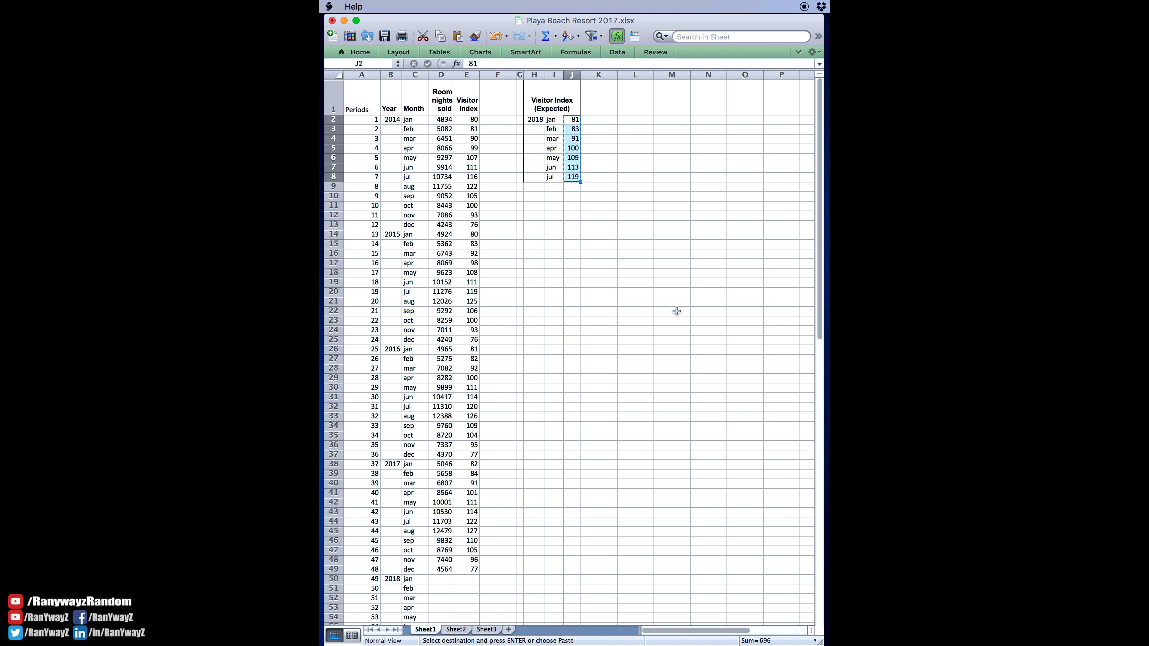
scroll(598, 500, down, 4)
click(477, 453)
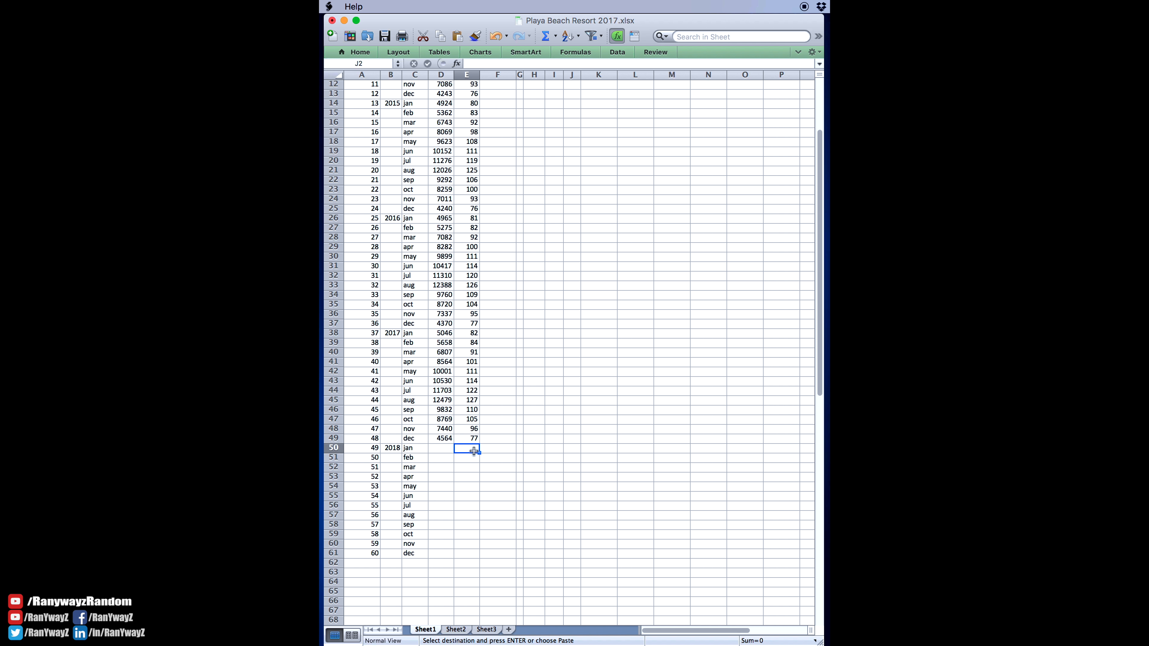
key(super+v)
scroll(658, 451, up, 4)
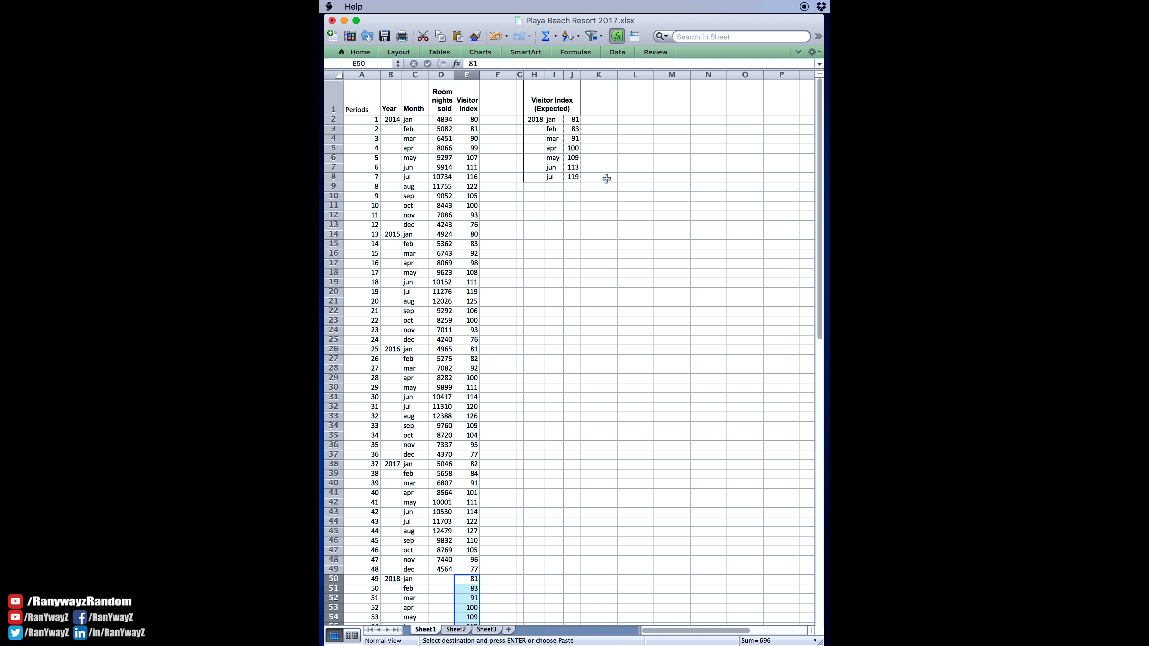
- Delete columns F through M, which hold the expected visitor index table
drag(503, 74, 668, 75)
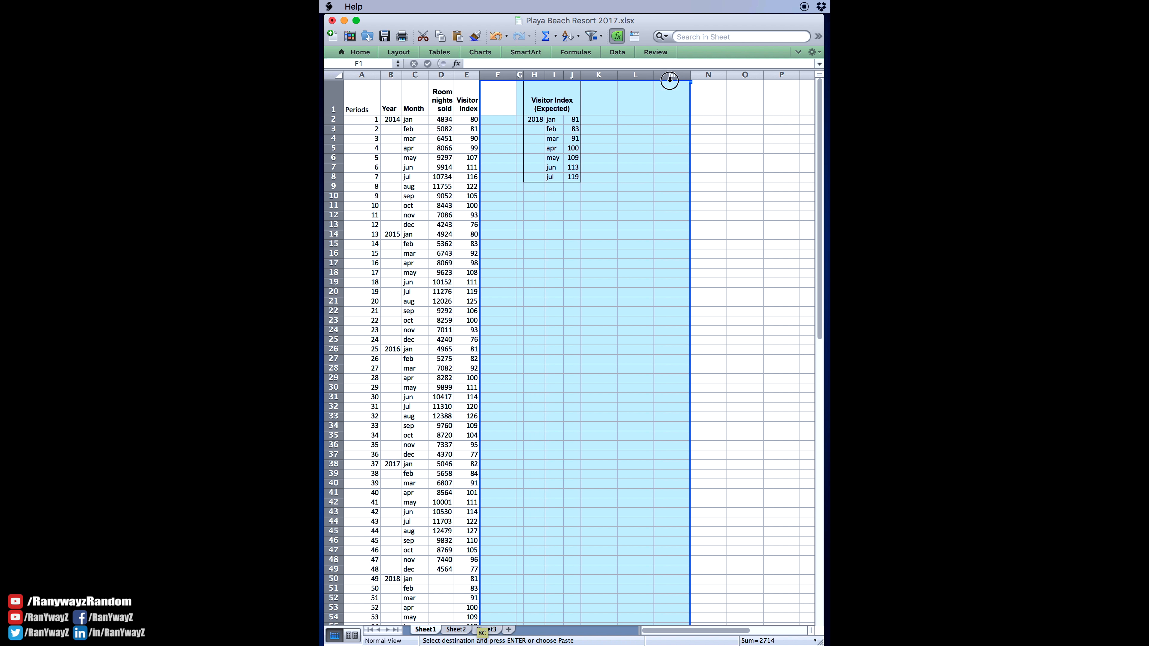
right_click(502, 77)
click(525, 144)
click(648, 277)
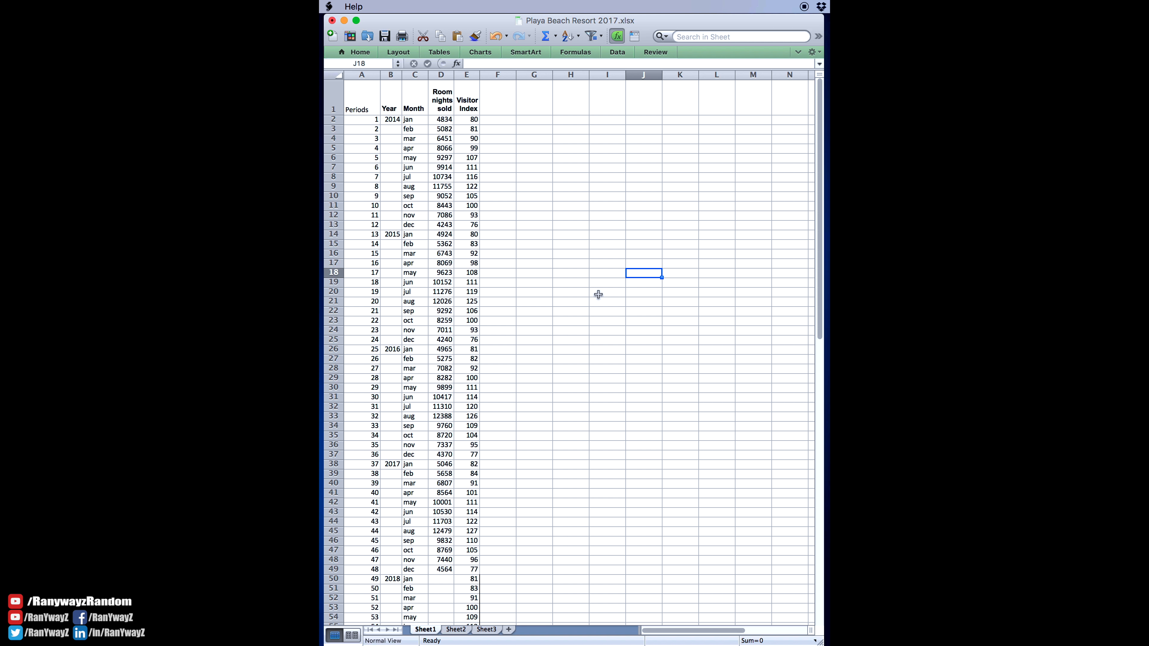
- Enter the header "MA" in cell F1
click(506, 107)
text(MA)
key(Return)
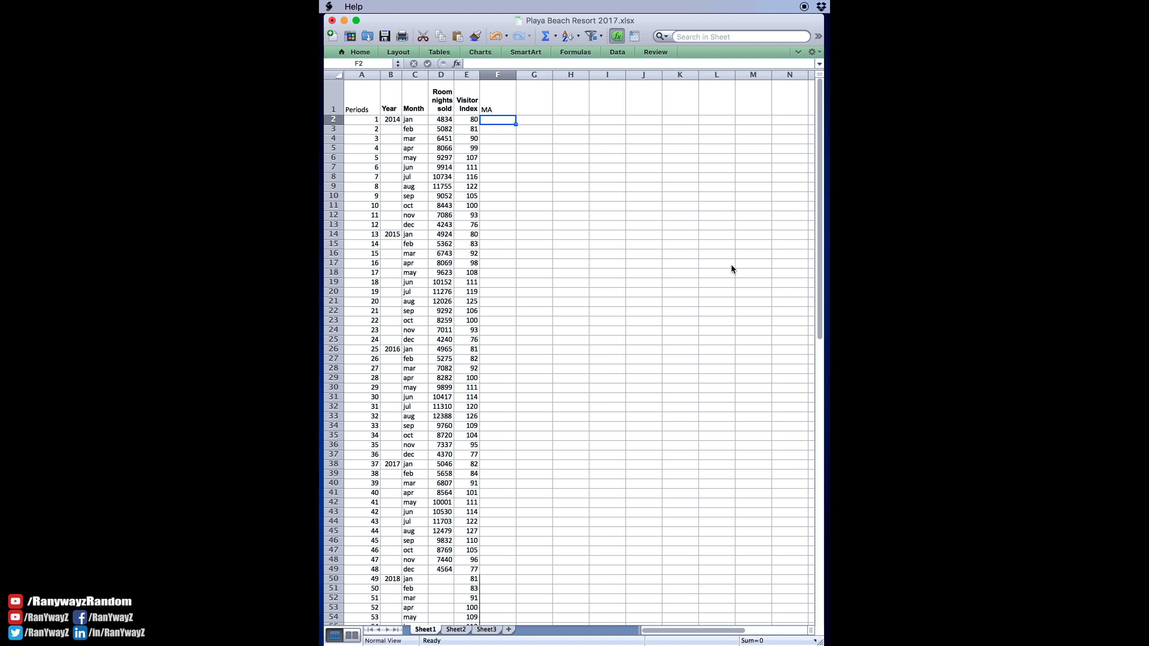
- Enter the three-month moving average of room nights D2:D4 in F5 and fill it down to F50
key(Down)
key(Down)
key(Down)
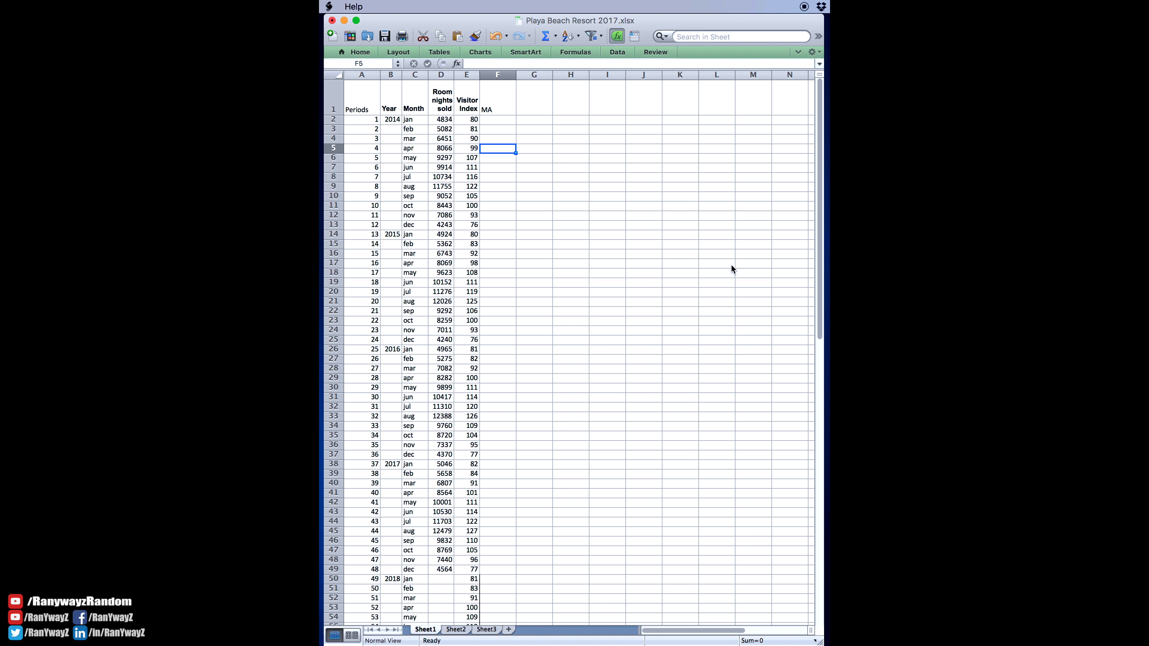
text(=average()
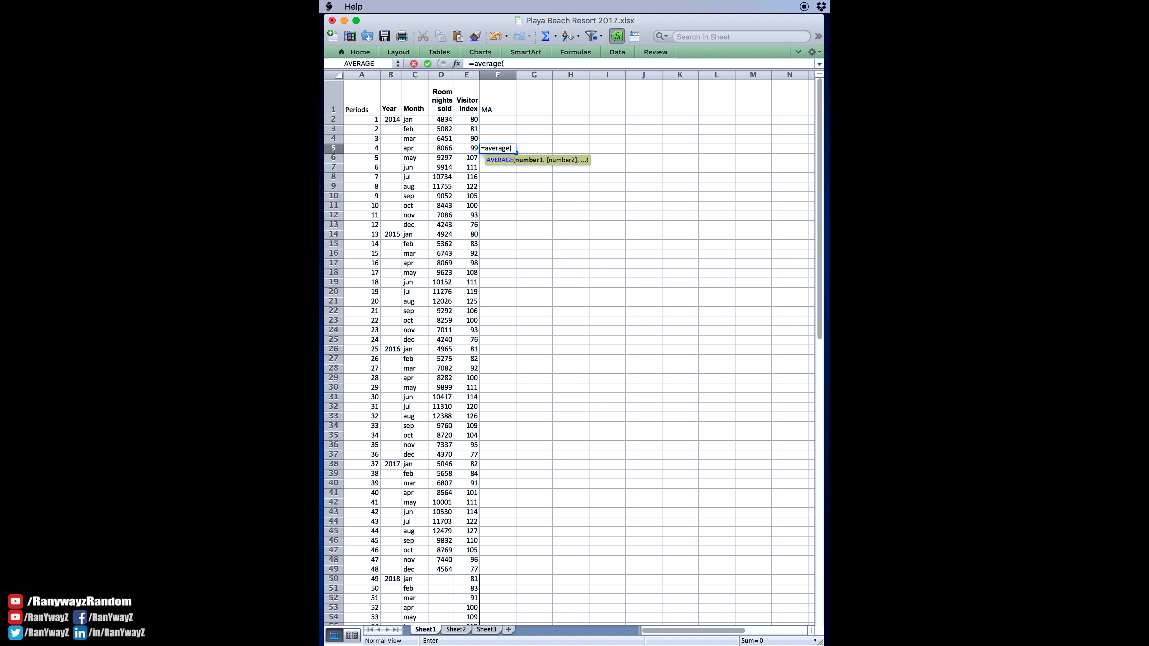
click(441, 122)
drag(441, 123, 442, 138)
key(Return)
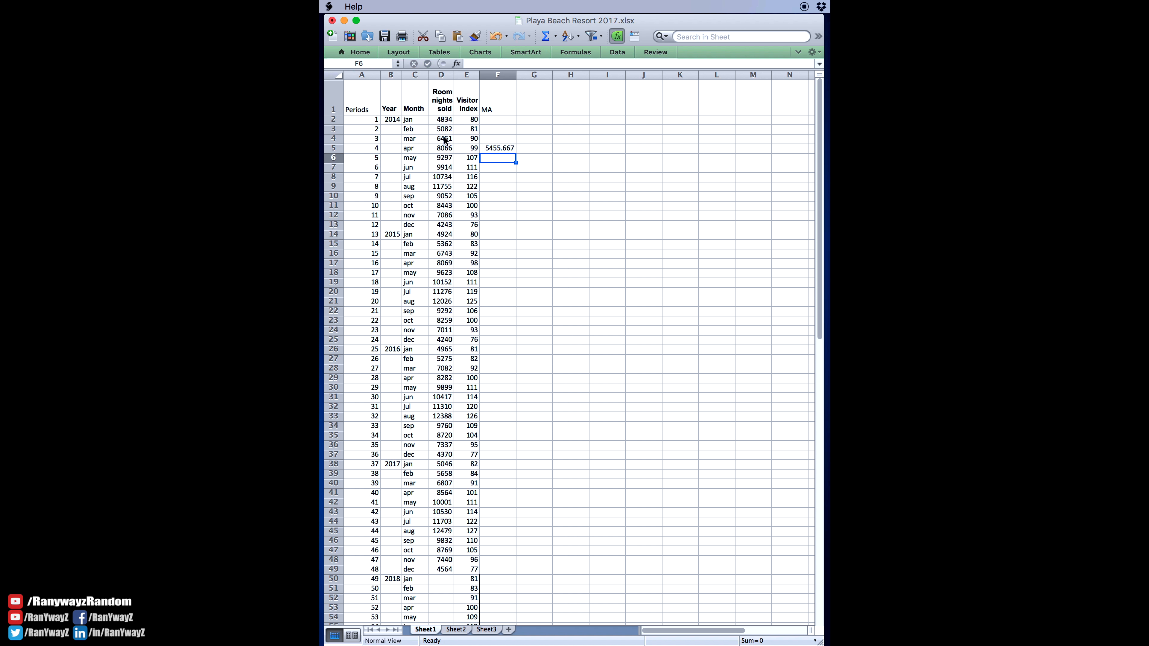
drag(516, 154, 510, 581)
click(566, 388)
- Enter the header "trend" in cell G1
click(522, 108)
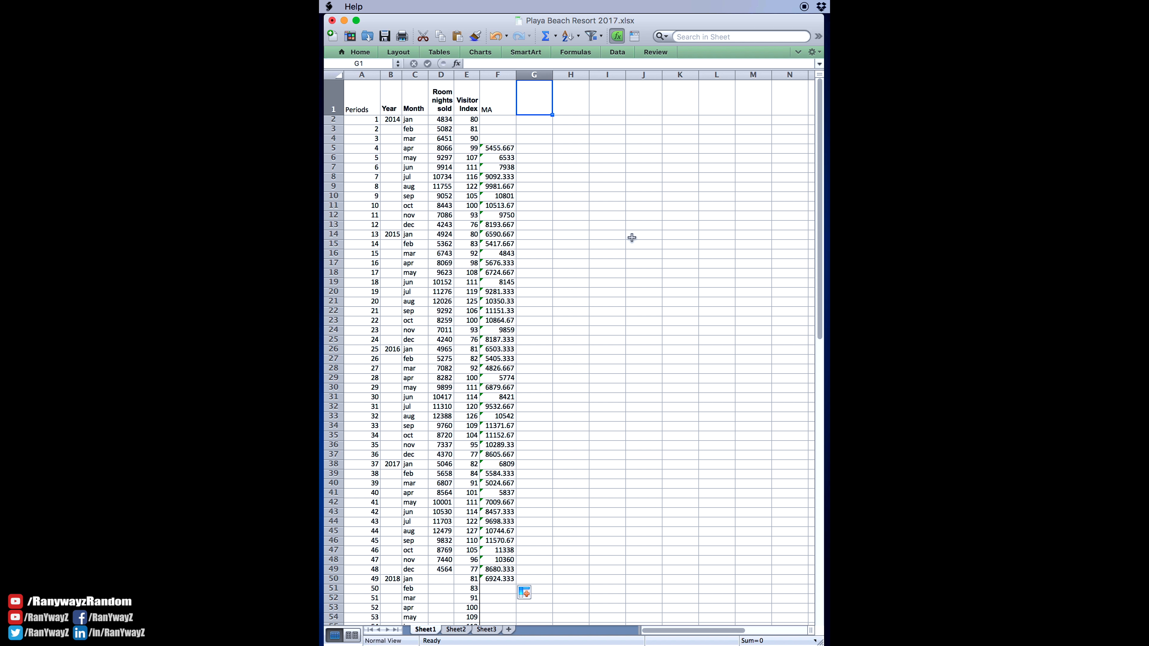
text(trend)
key(Return)
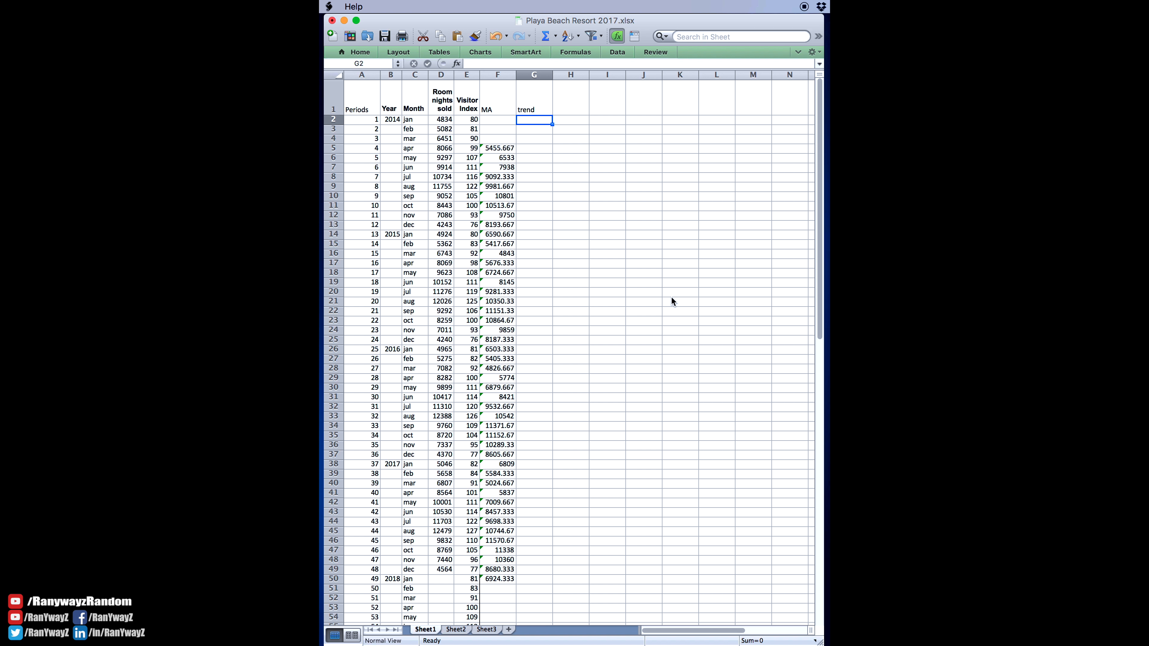
- Label cells K2 and K3 as "a" and "b" for the regression coefficients
click(690, 121)
text(a)
key(Return)
text(b)
key(Up)
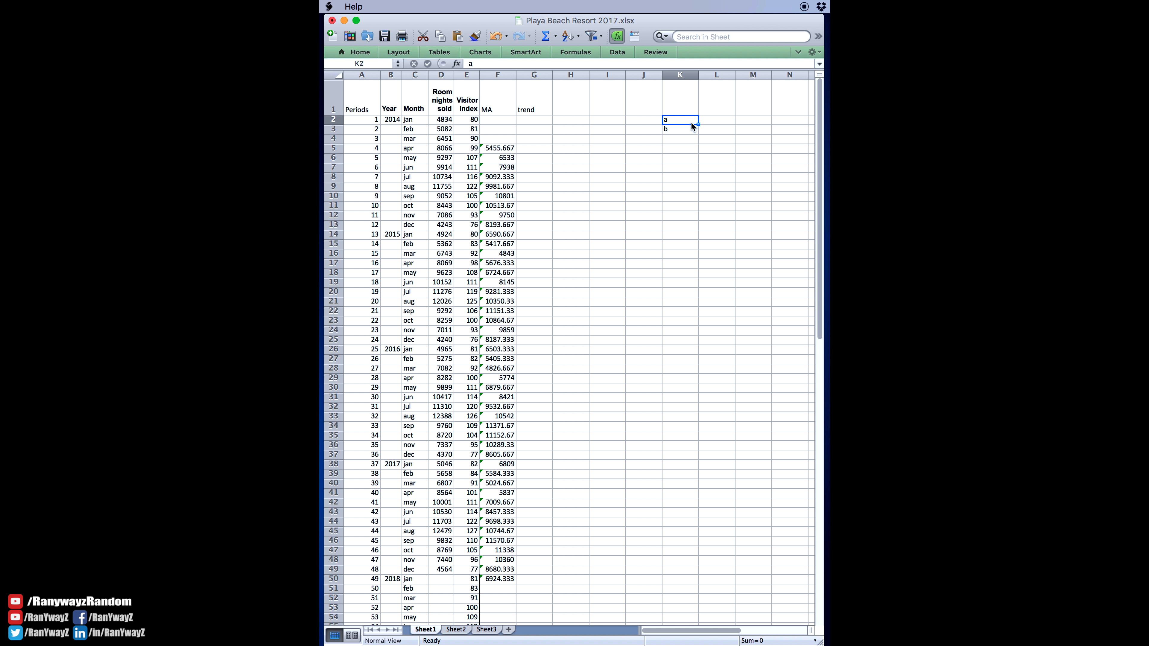
- Calculate the intercept in L2 with INTERCEPT, using room nights D2:D49 as y values and periods A2:A49 as x values
key(Right)
text(=intercept()
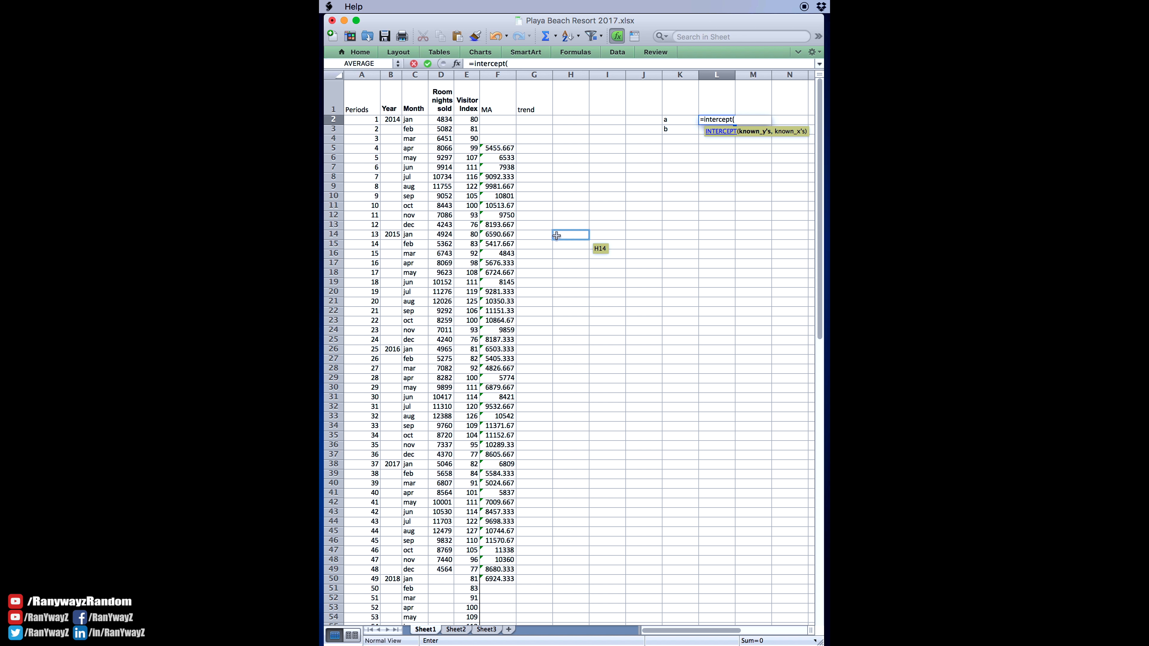
click(445, 121)
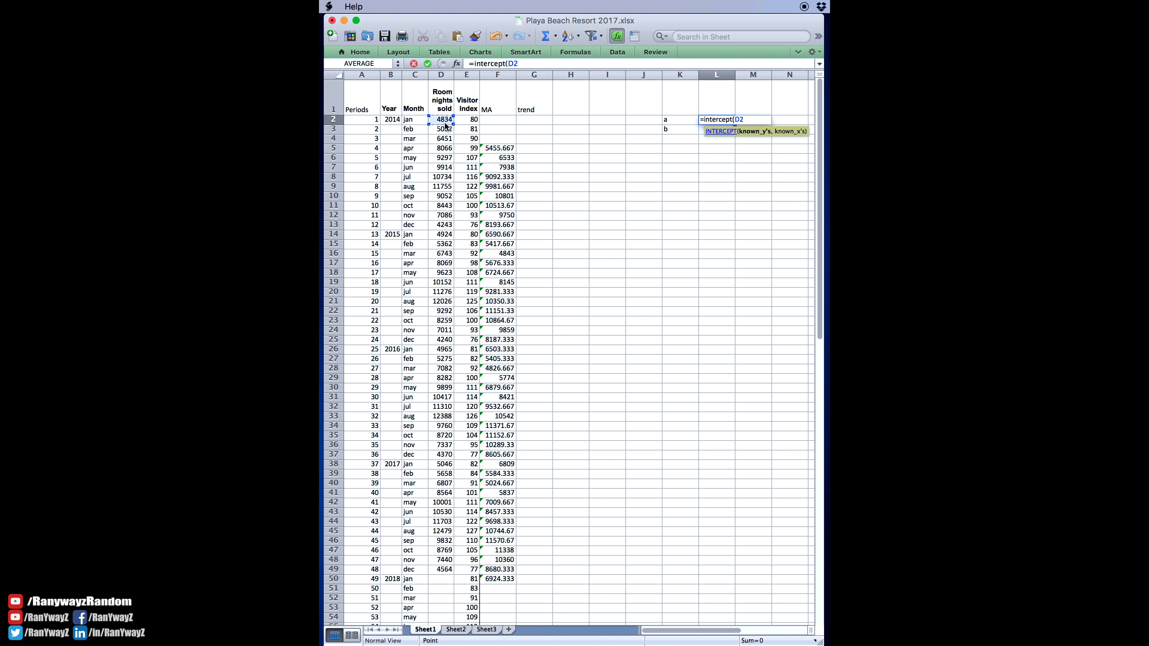
shift+click(442, 569)
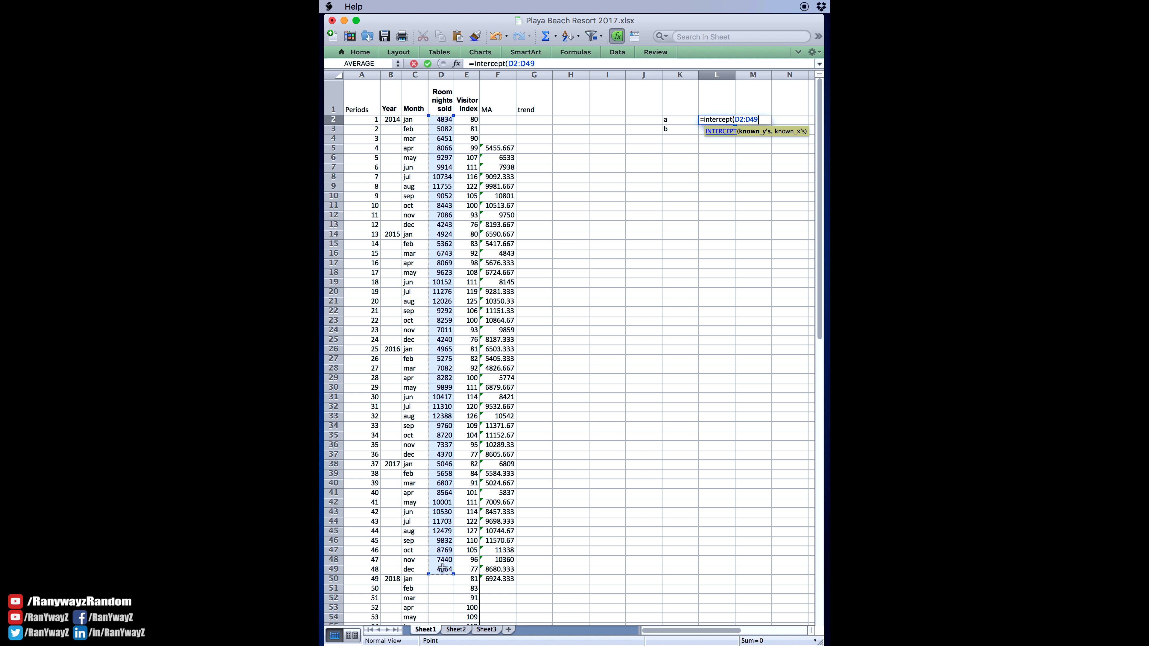
text(,)
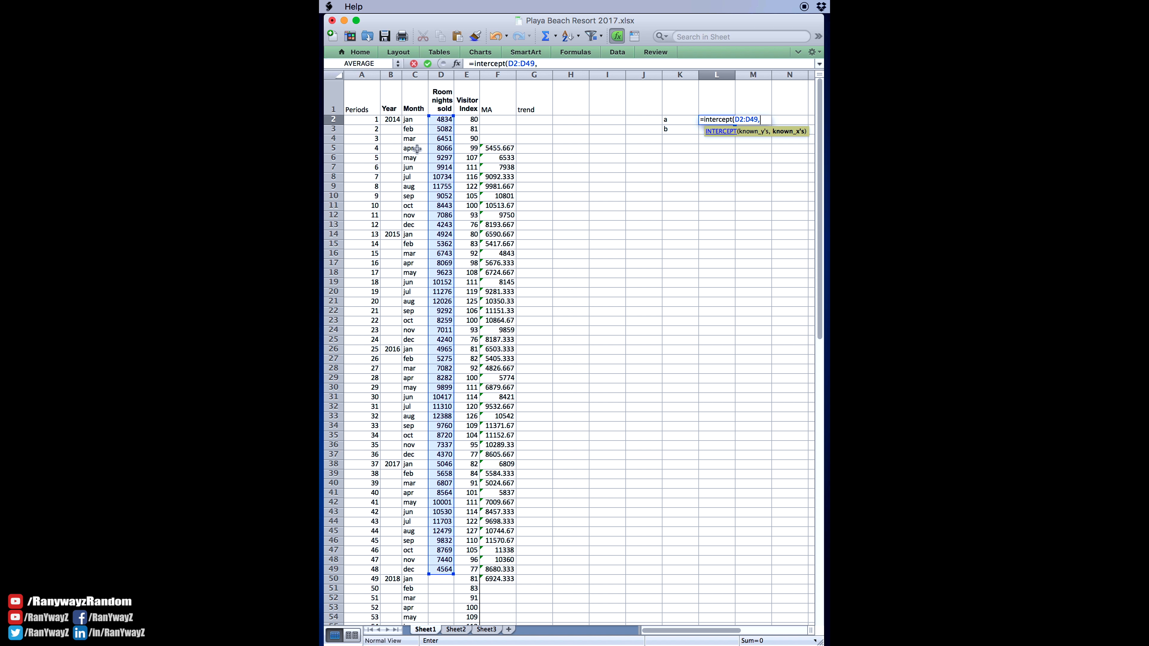
click(373, 120)
shift+click(376, 569)
key(Return)
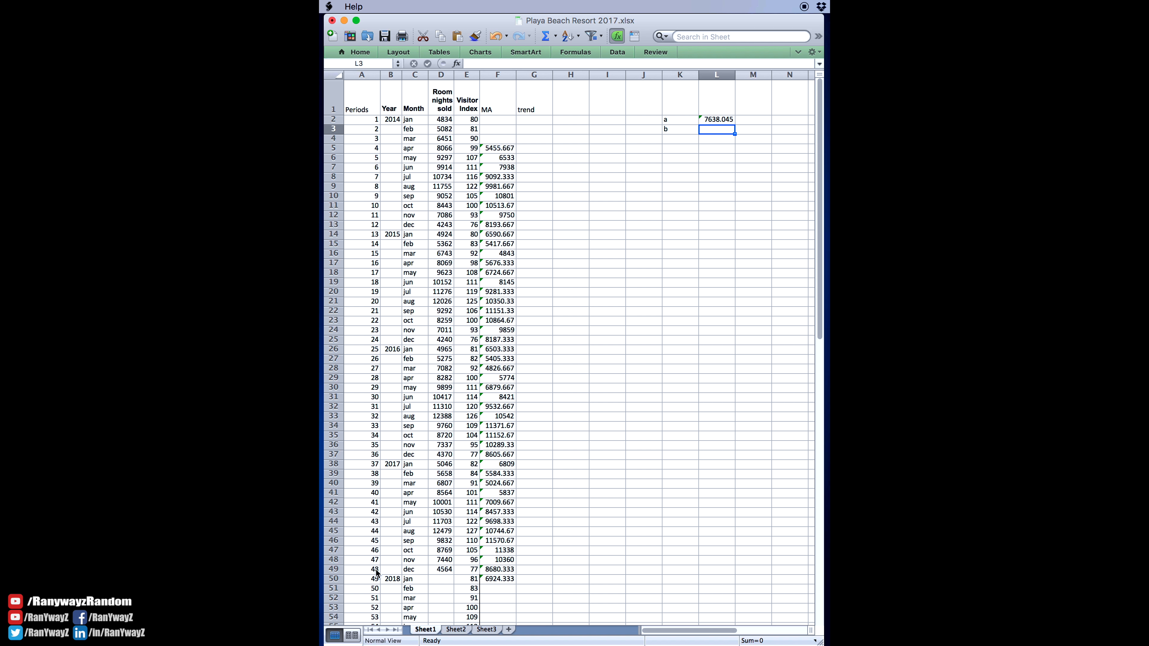
- Calculate the slope in L3 with SLOPE, using room nights D2:D49 as y values and periods A2:A49 as x values
text(=slope()
click(376, 570)
click(435, 120)
shift+click(438, 570)
text(,)
click(367, 118)
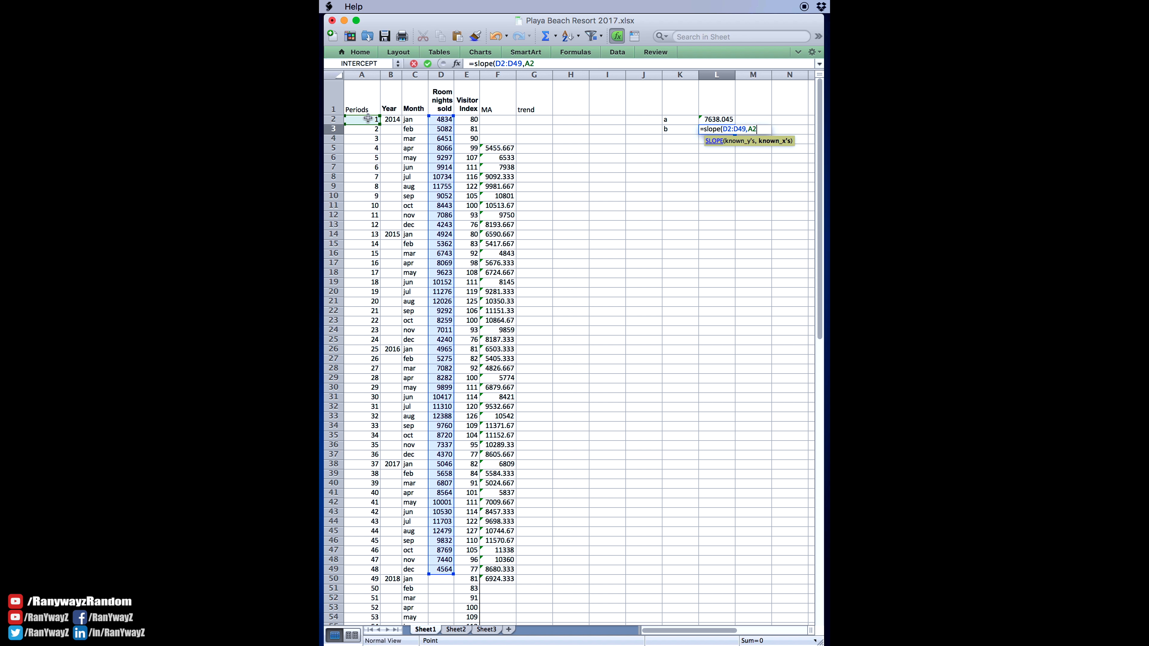
shift+click(376, 571)
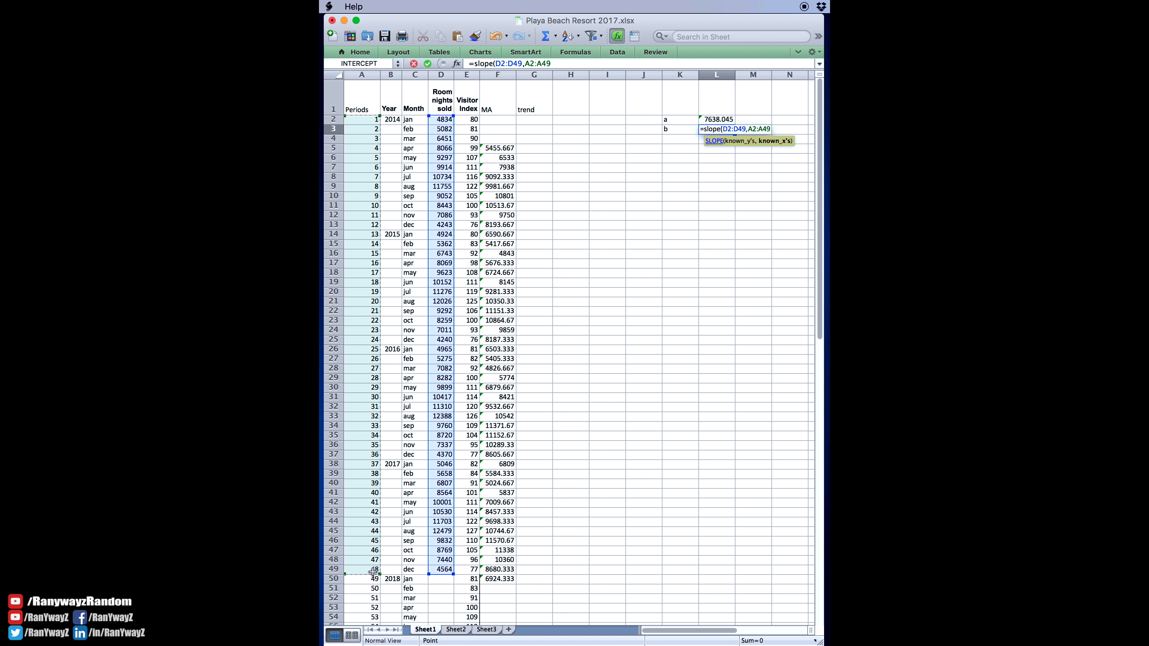
key(Return)
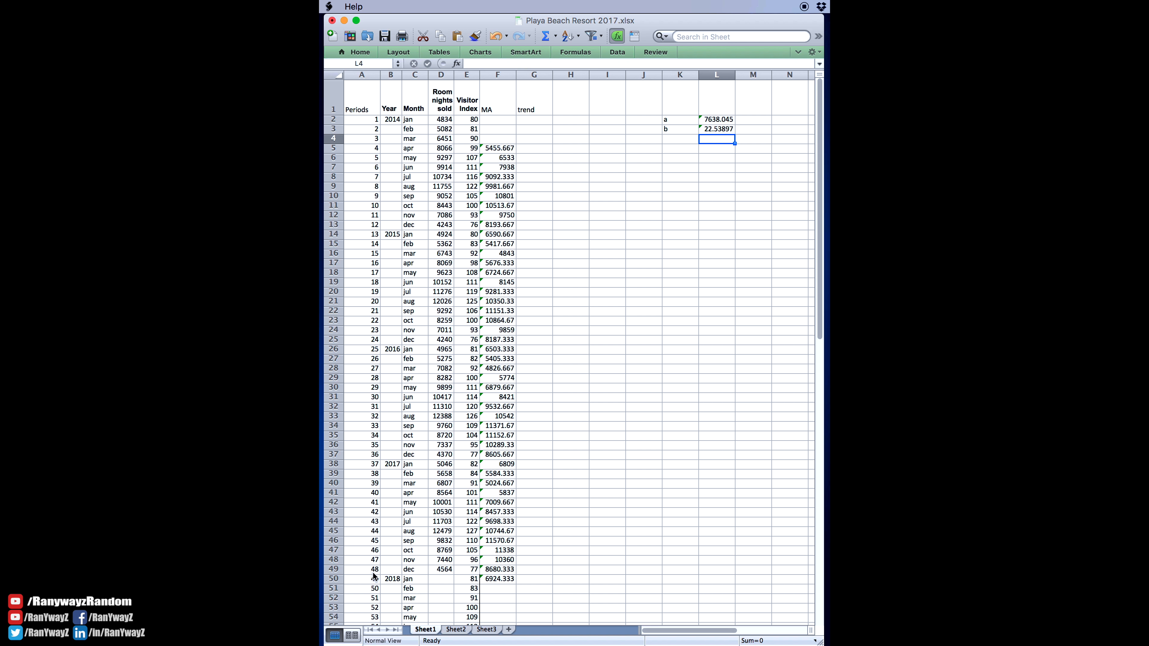
- Enter the trend formula =$L$2+$L$3*A2 in cell G2
click(532, 121)
text(=)
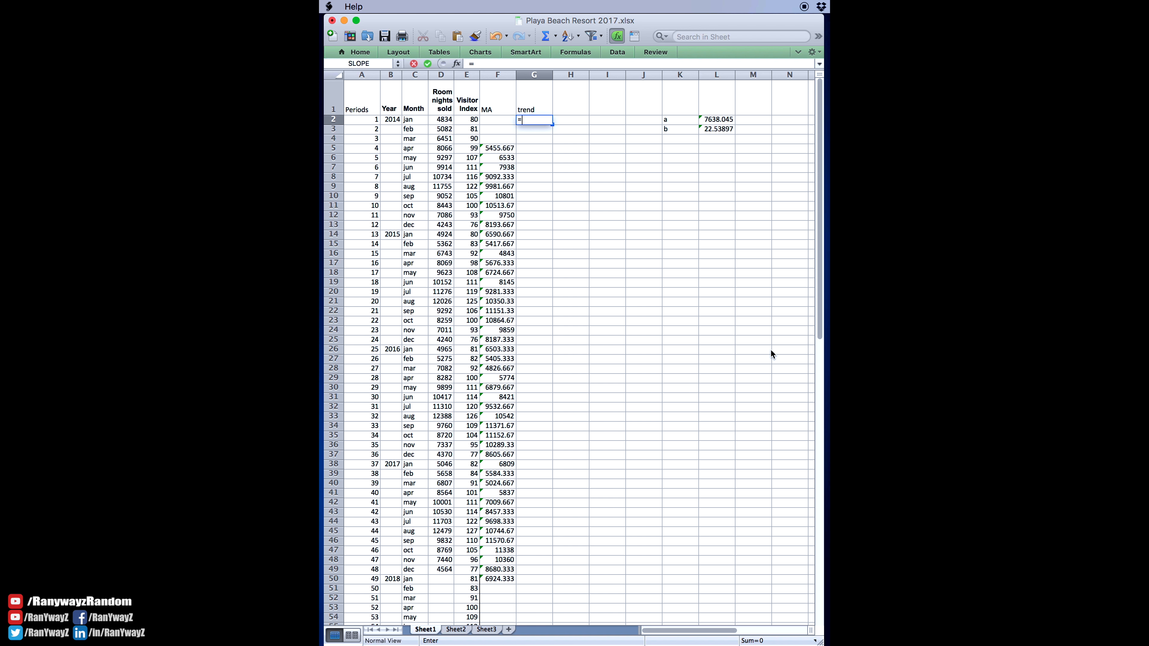
click(715, 120)
key(super+t)
text(+)
click(717, 131)
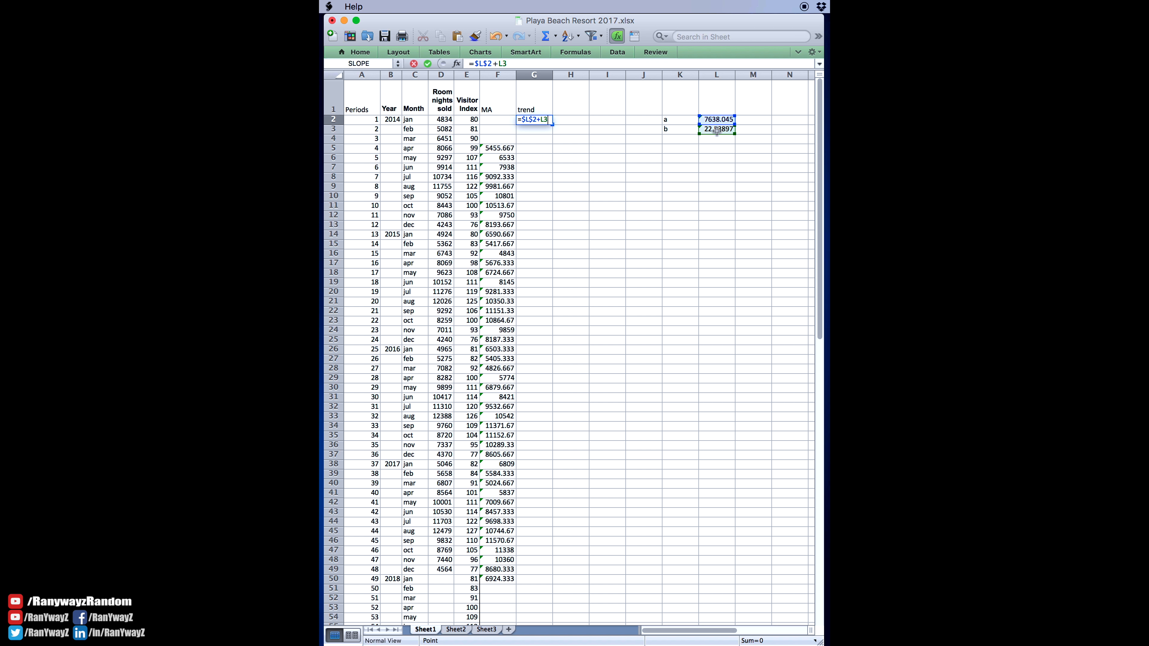
key(super+t)
text(/*)
key(Left)
key(Left)
key(Right)
key(Right)
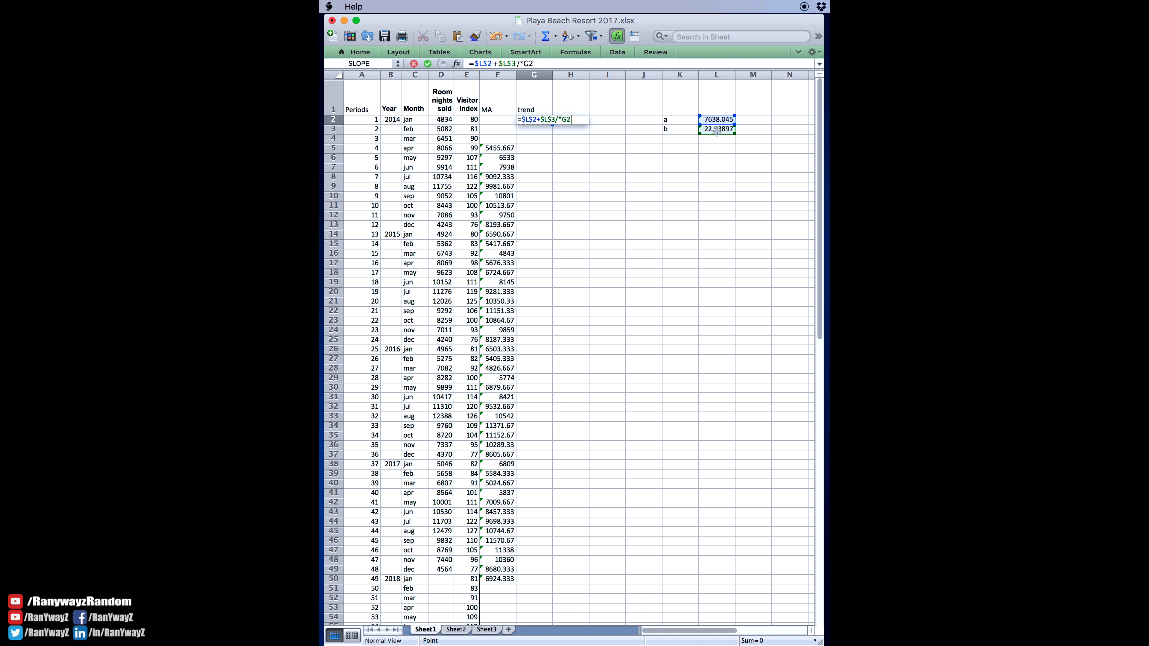
key(BackSpace)
click(368, 119)
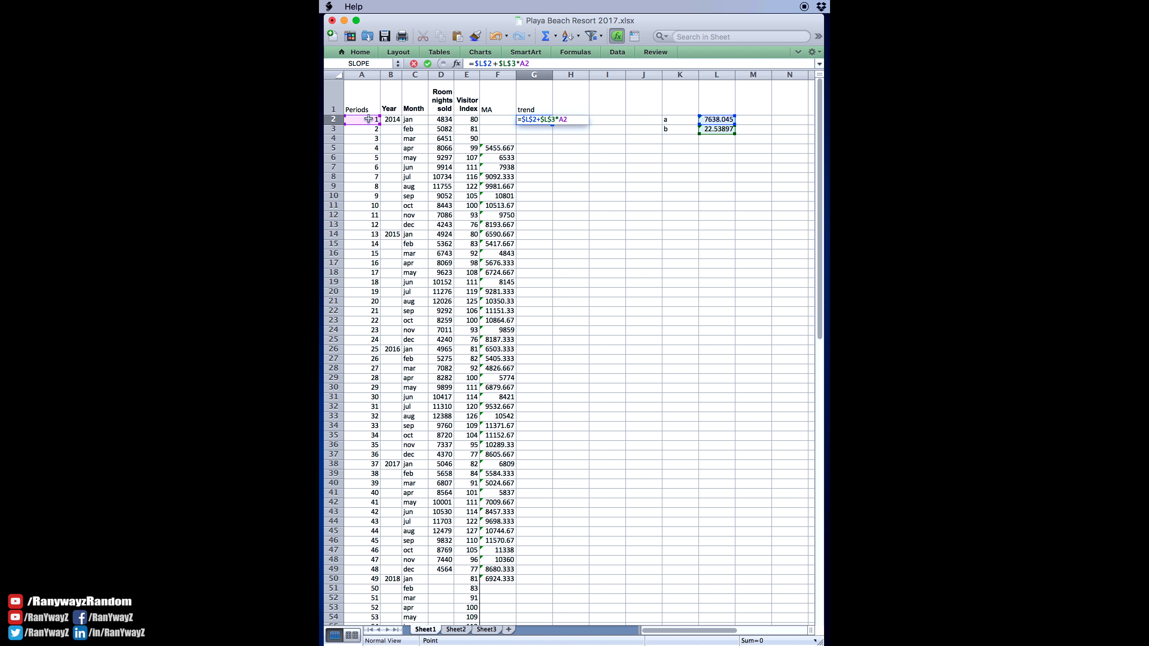
key(Return)
key(Up)
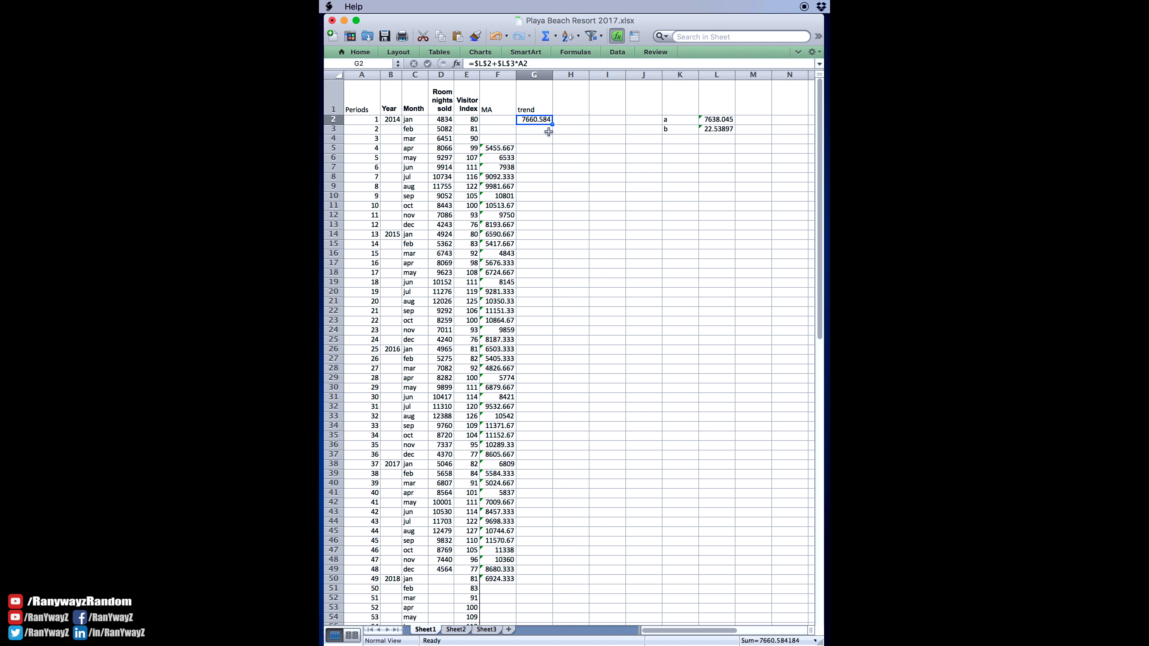
- Fill the trend formula from G2 down through December 2018 in row 61
drag(551, 126, 550, 620)
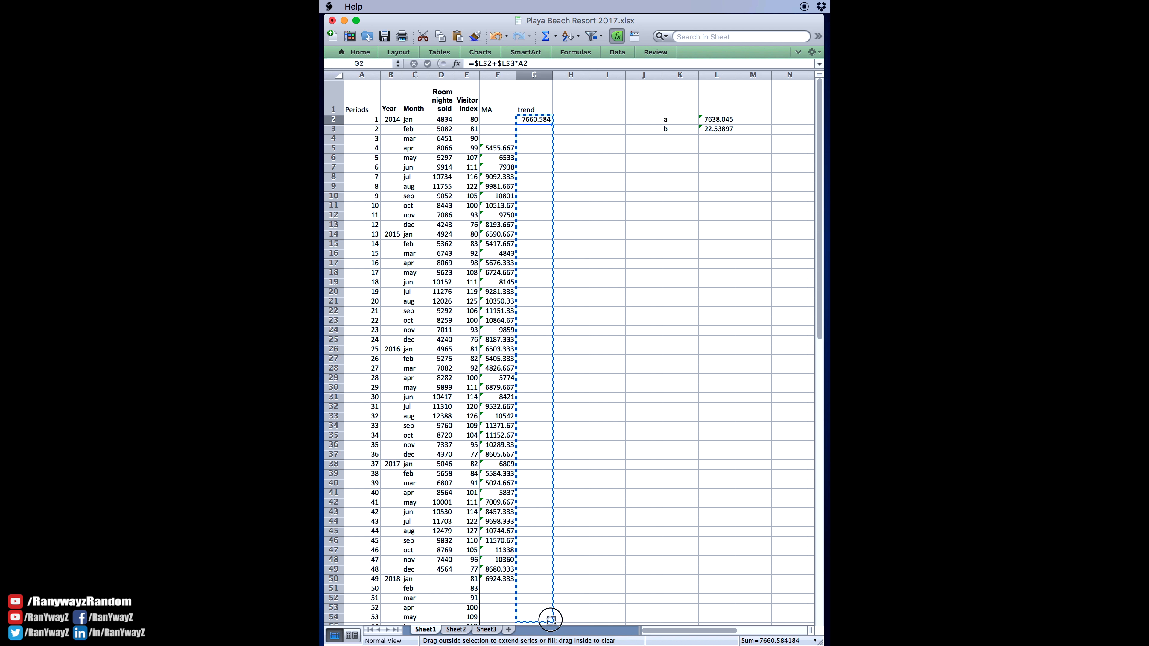
drag(550, 619, 559, 569)
click(633, 477)
scroll(631, 477, up, 5)
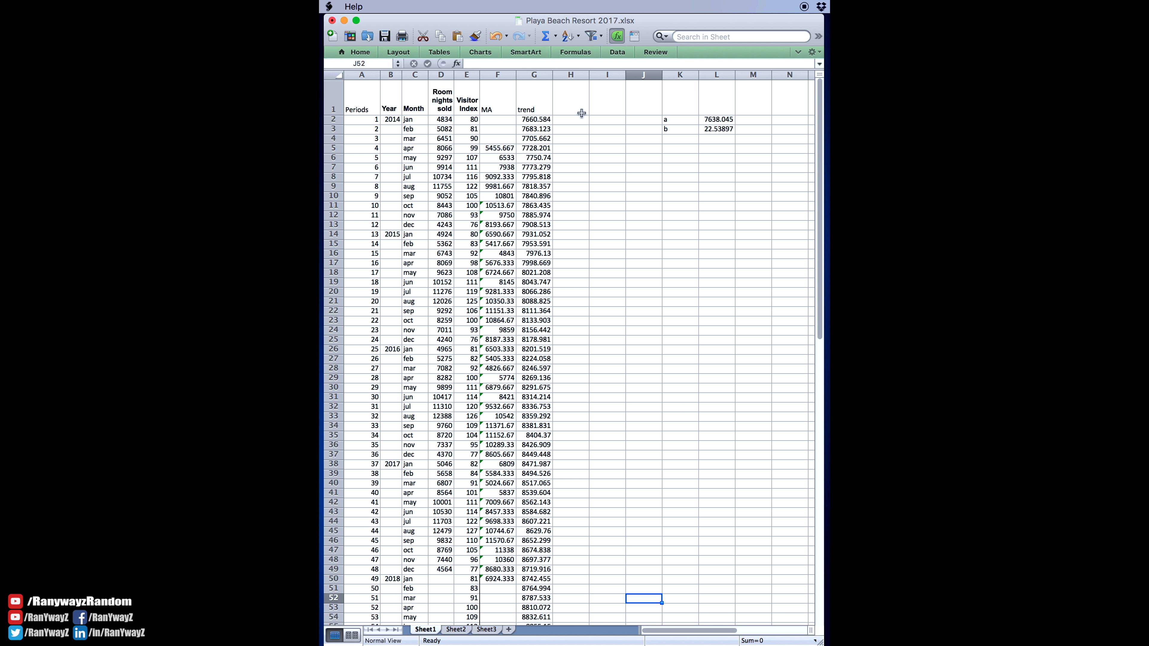
- Enter the header "si" in cell H1
click(581, 114)
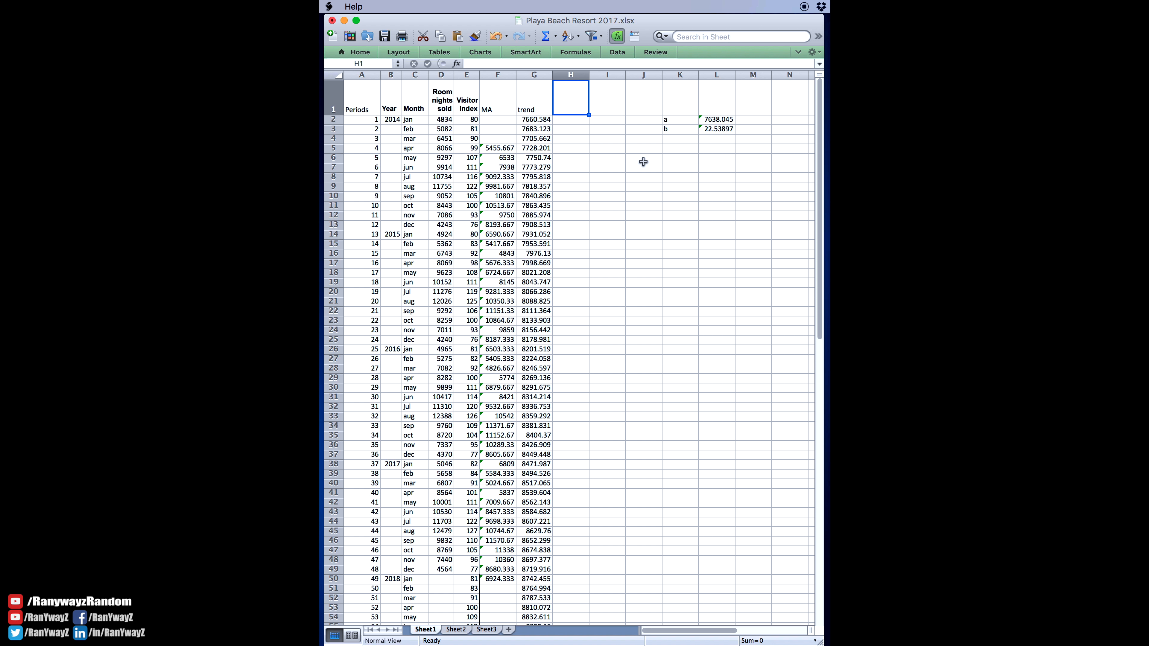
text(si)
key(Return)
key(Down)
key(Down)
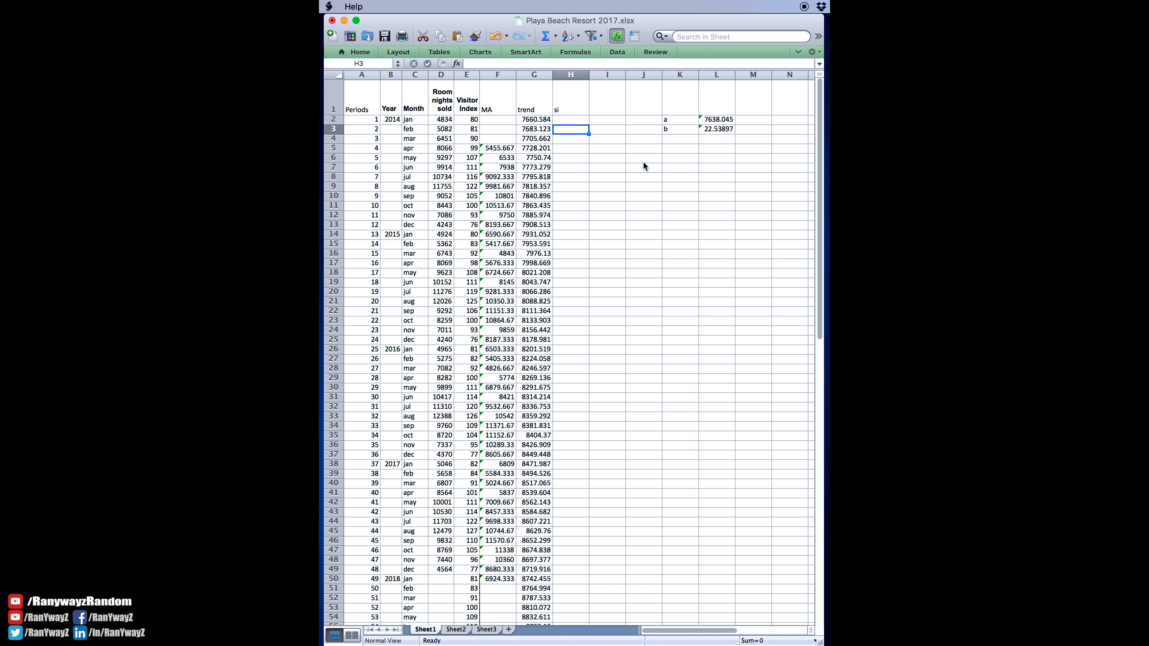
key(Left)
- Copy the month names jan to dec from C2:C13 into K5:K16
drag(409, 119, 421, 223)
key(super+c)
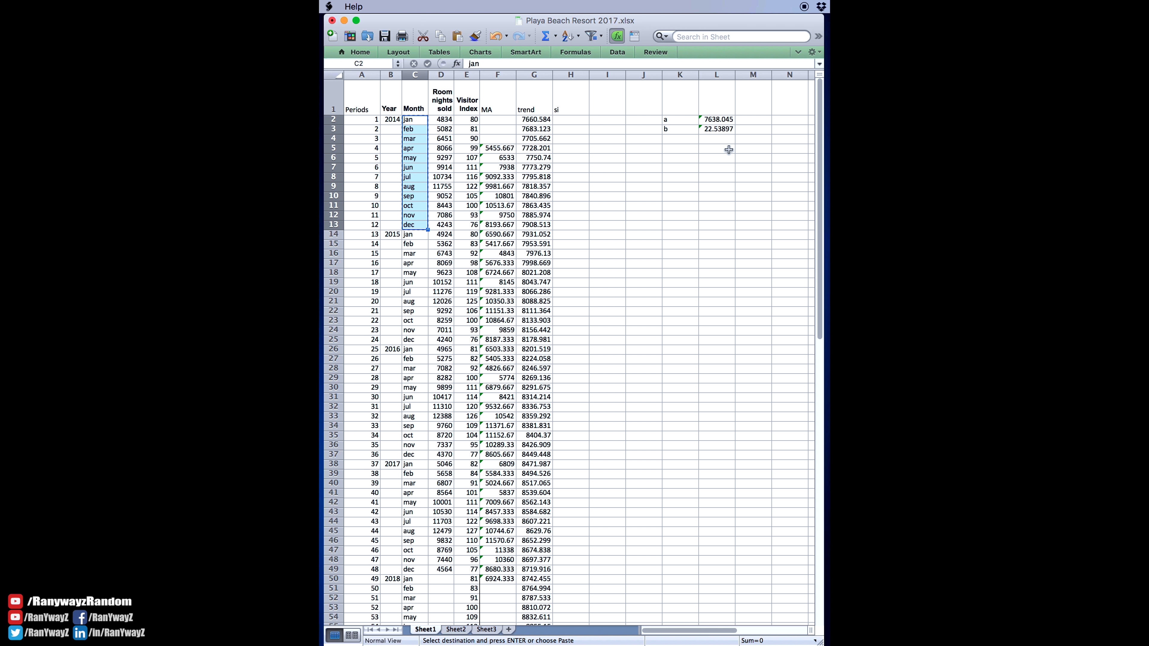
click(670, 151)
key(super+v)
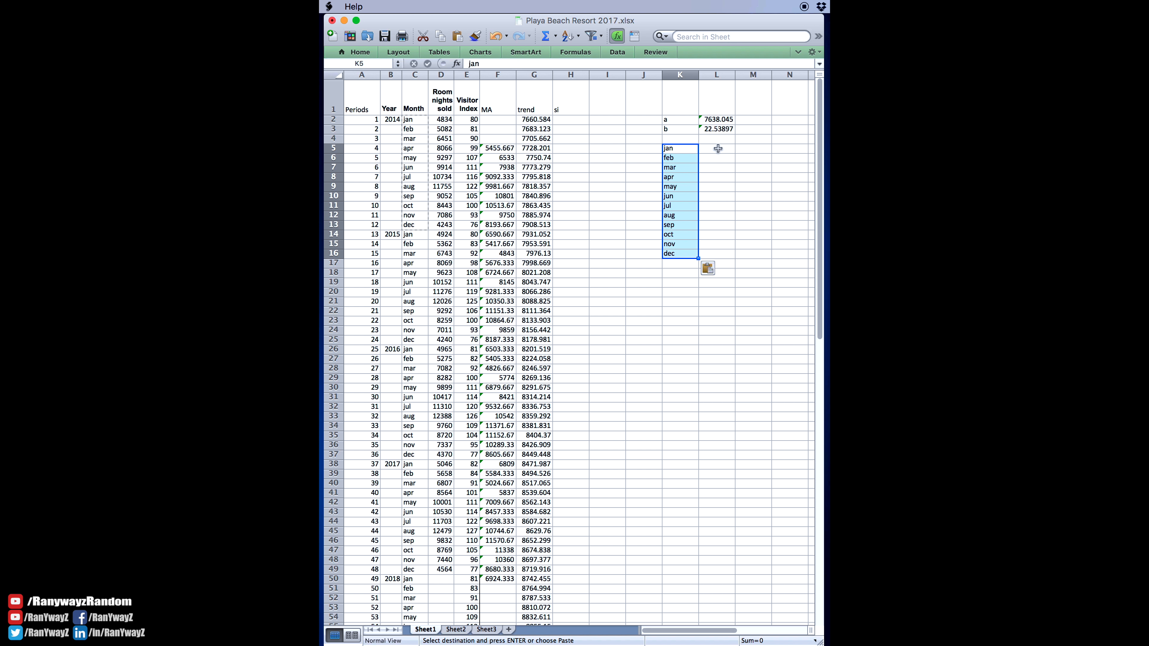
- Average the four January room nights (D2, D14, D26, D38) in L5 and fill the formula down to December in L16
click(718, 149)
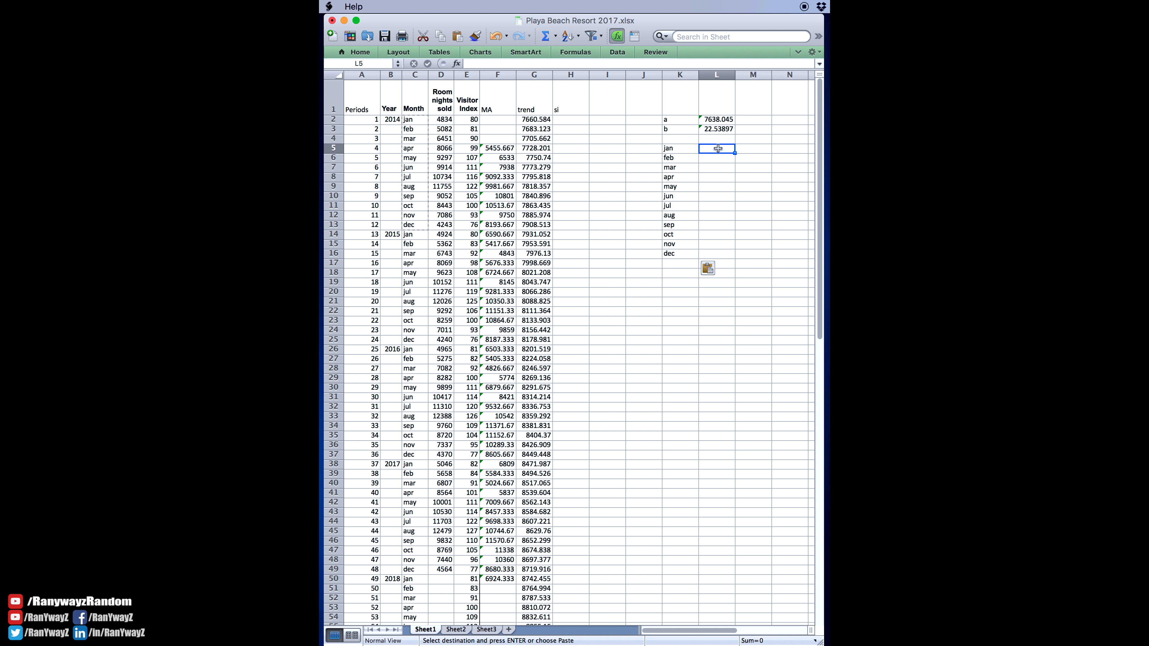
text(=average)
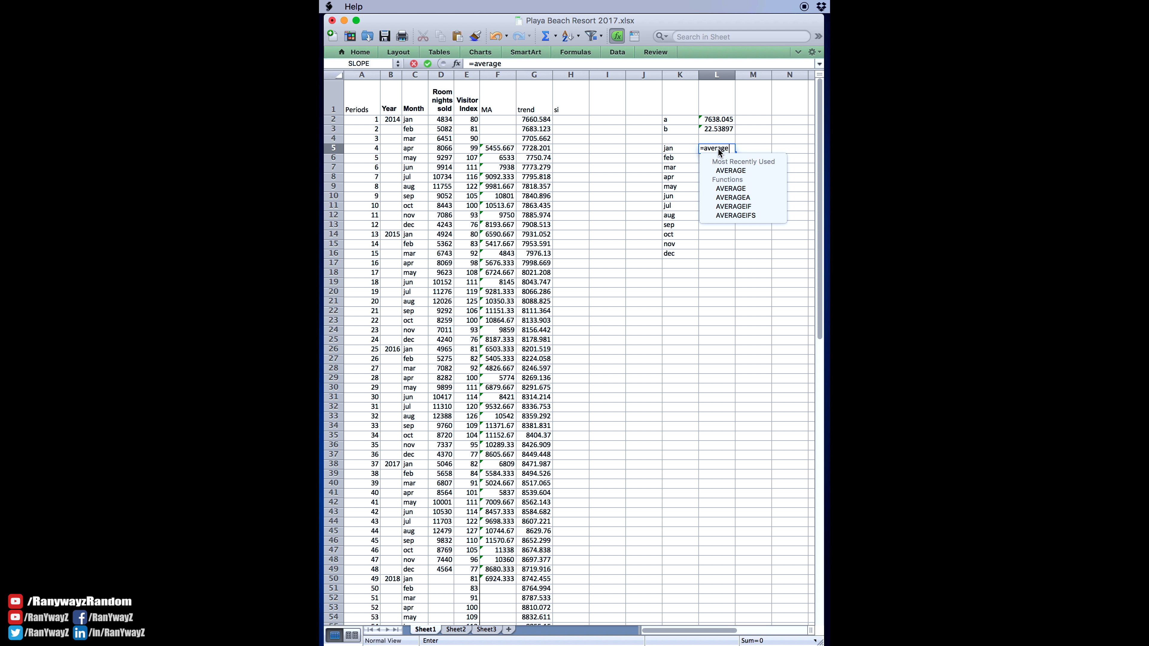
text(()
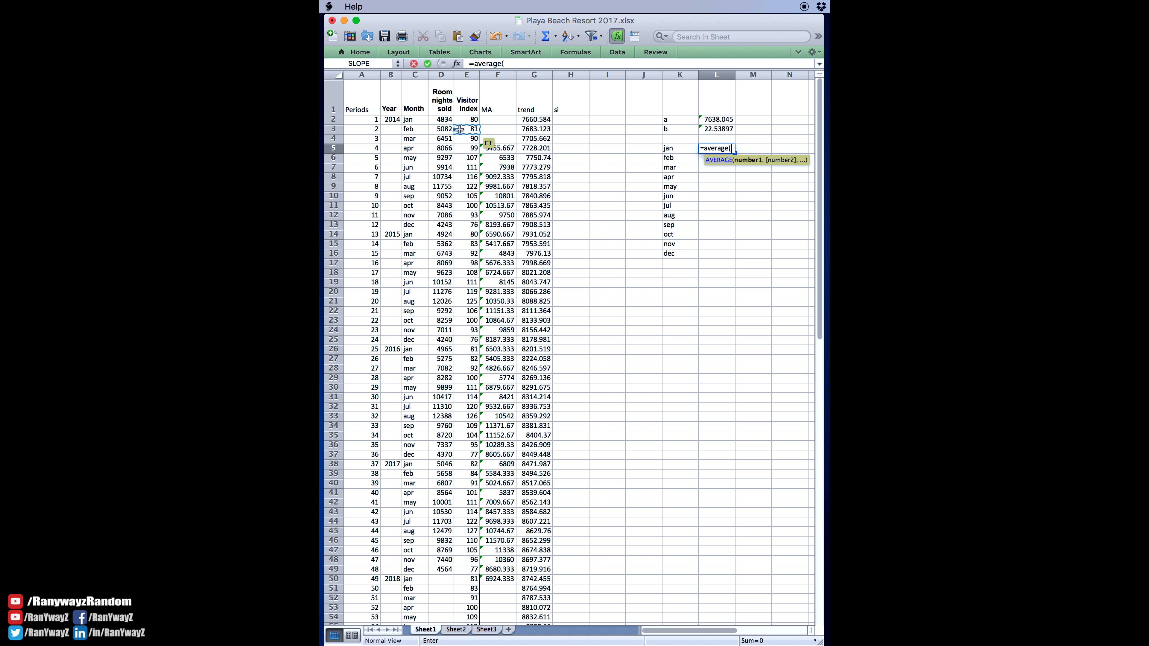
click(444, 120)
super+click(443, 234)
super+click(443, 350)
super+click(444, 466)
key(Return)
key(Up)
drag(734, 154, 733, 267)
- Calculate the overall average of the monthly averages L5:L16 in cell L17
click(720, 266)
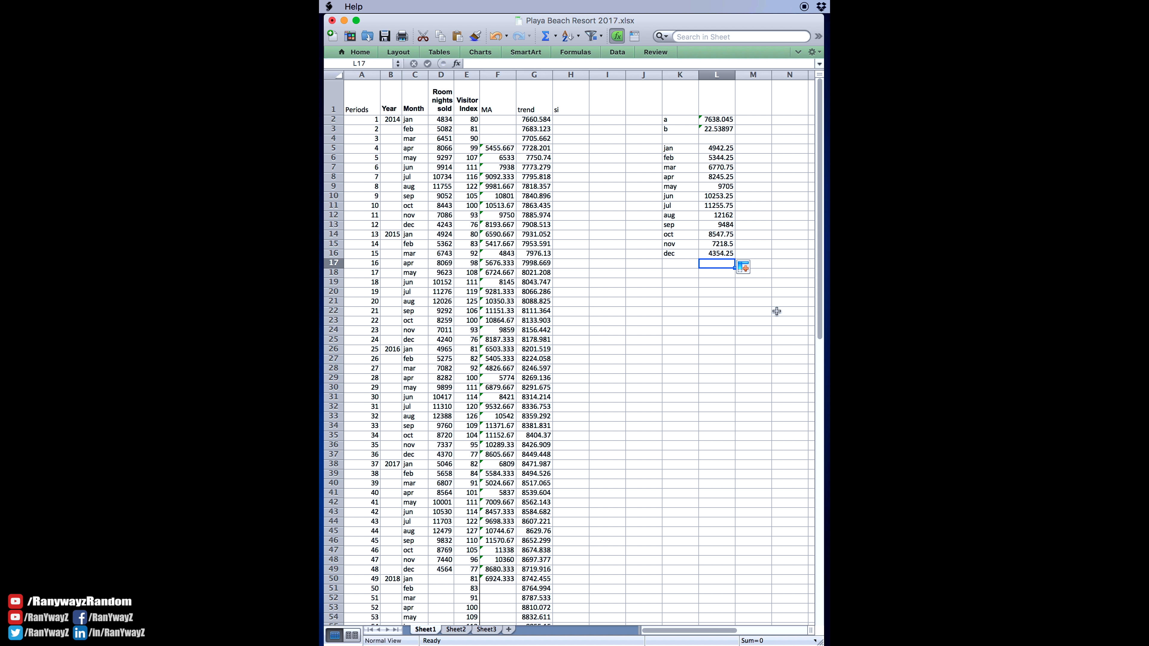
text(=average()
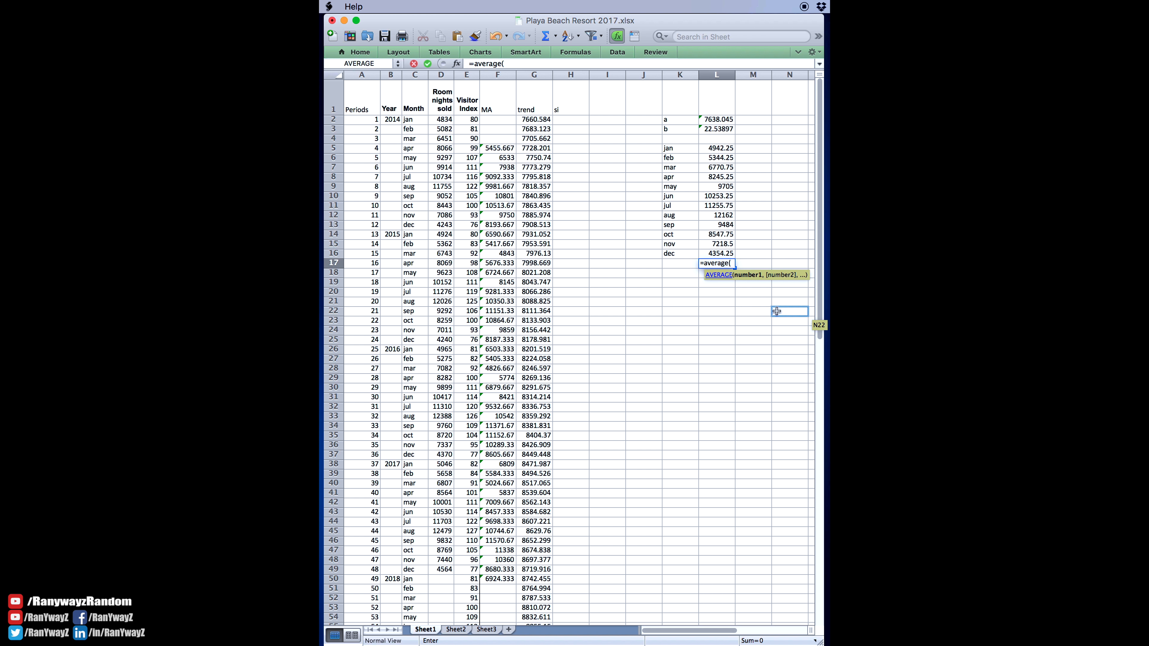
key(Up)
key(shift+Up)
key(shift+Up)
key(shift+Up)
key(shift+Up)
key(shift+Up)
key(shift+Up)
key(shift+Up)
key(shift+Up)
key(shift+Up)
key(shift+Up)
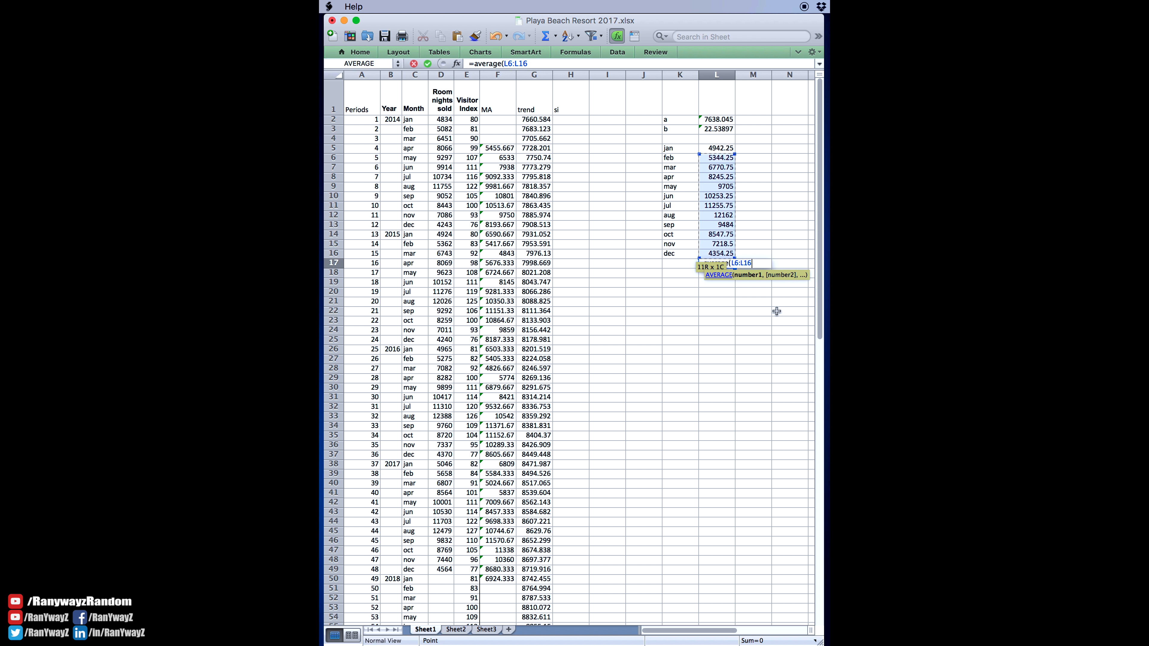
key(Return)
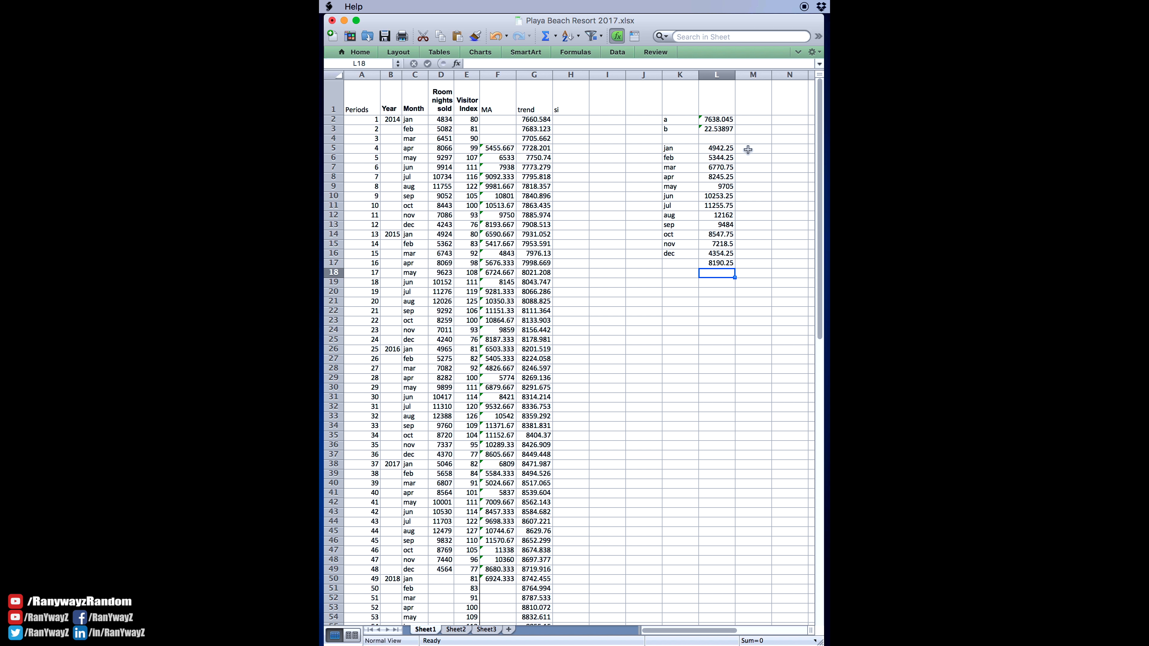
- Enter the seasonal index formula =L5/$L$17 in M5 and fill it down to December in M16
click(748, 150)
text(=)
key(Left)
text(/)
key(Left)
key(Down)
key(Down)
key(Down)
key(Down)
key(Down)
key(Down)
key(Down)
key(Down)
key(Down)
key(Down)
key(Down)
key(Down)
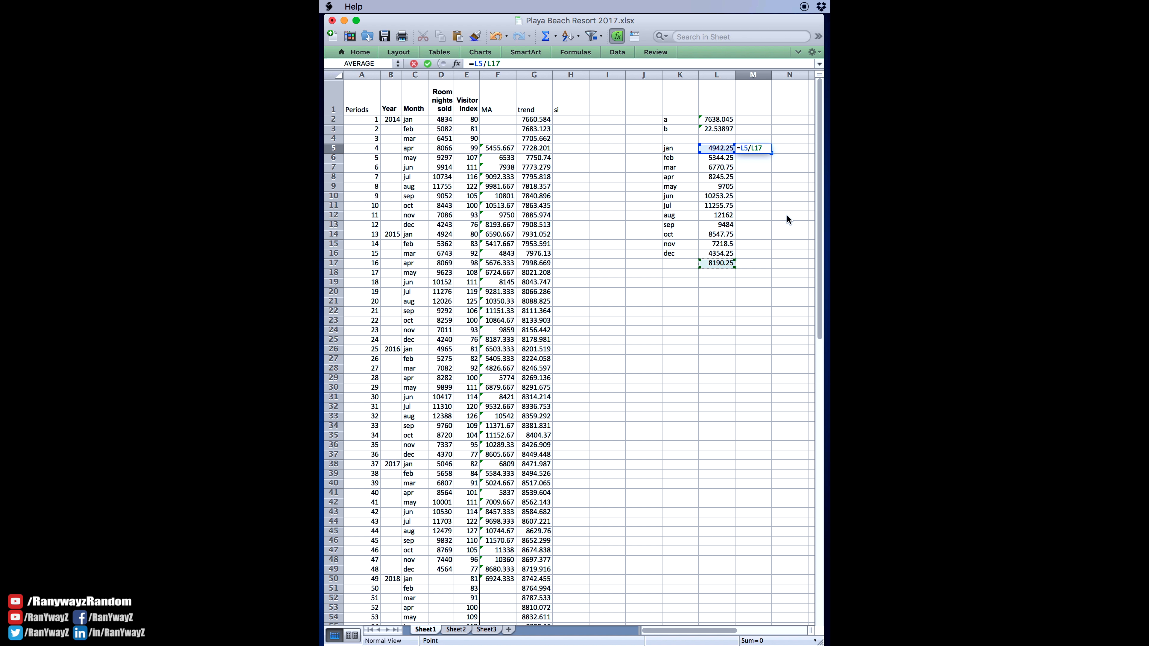
key(super+t)
key(ctrl+Return)
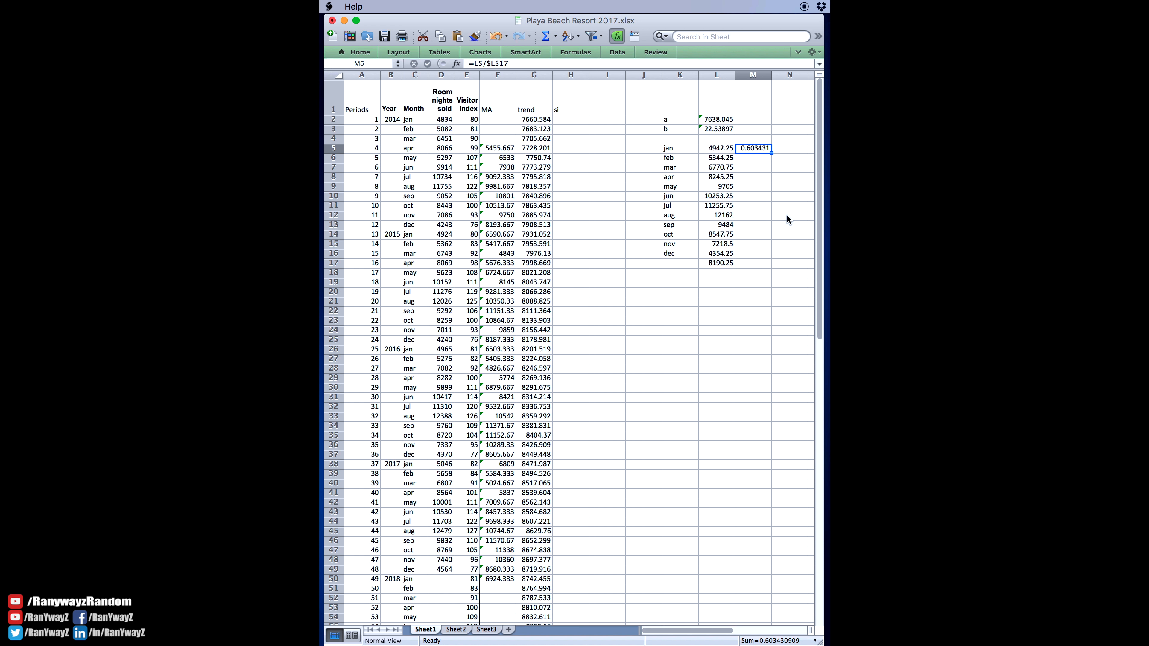
drag(771, 154, 774, 258)
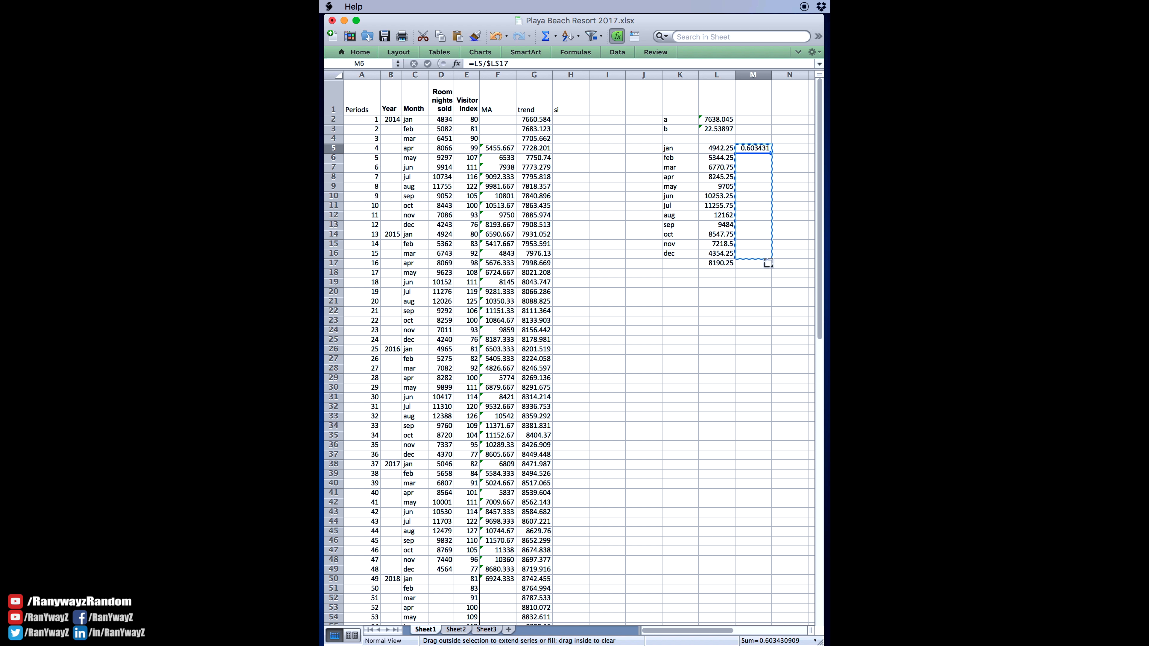
click(753, 312)
- Copy the seasonal indices M5:M16 and paste them as values only into the si column starting at H2
drag(763, 150, 764, 254)
key(super+c)
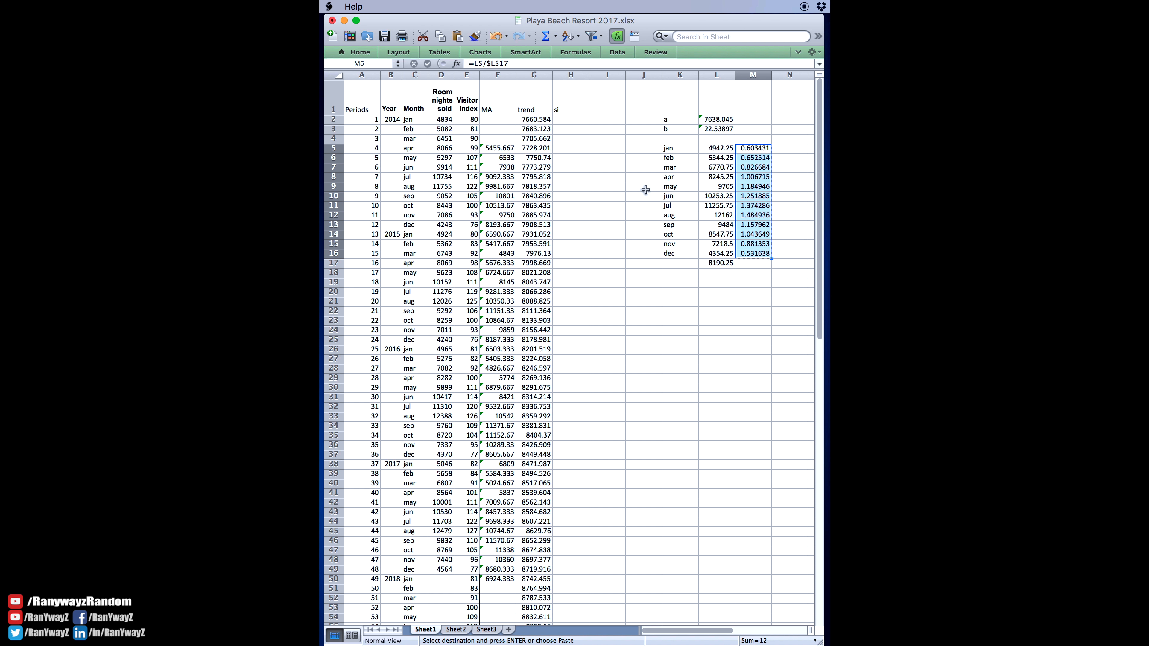
click(571, 120)
right_click(569, 121)
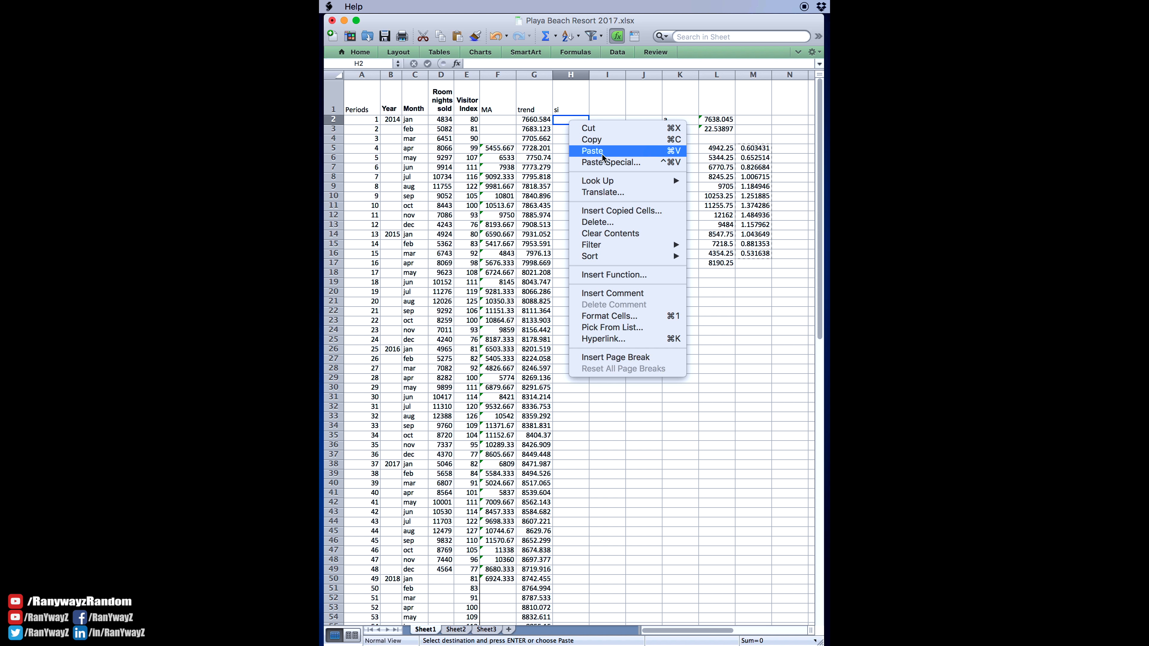
click(607, 163)
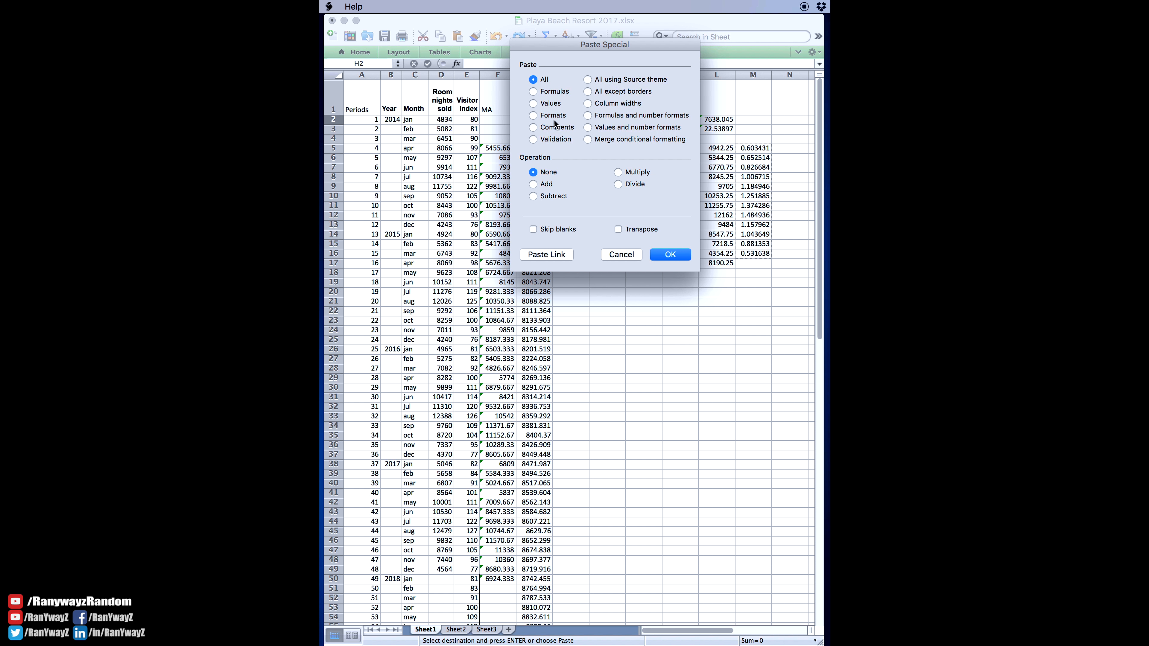
click(552, 103)
key(Return)
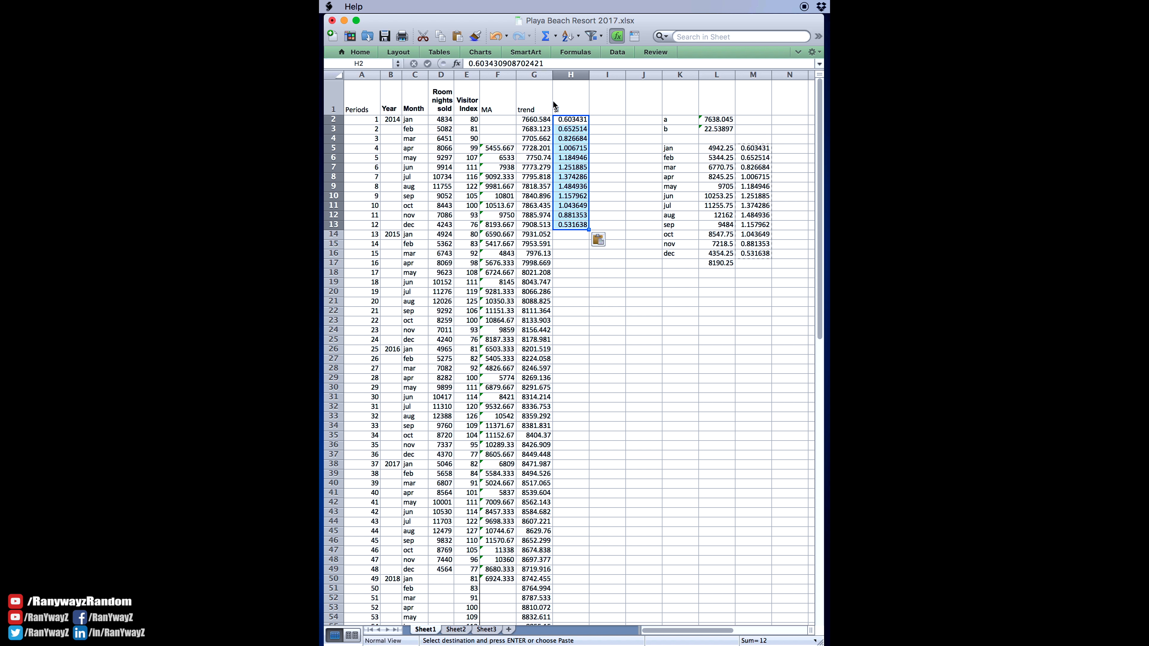
- Copy the twelve indices in H2:H13 to the 2015, 2016, 2017 and 2018 blocks starting at H14, H26, H38 and H50
key(super+c)
click(570, 234)
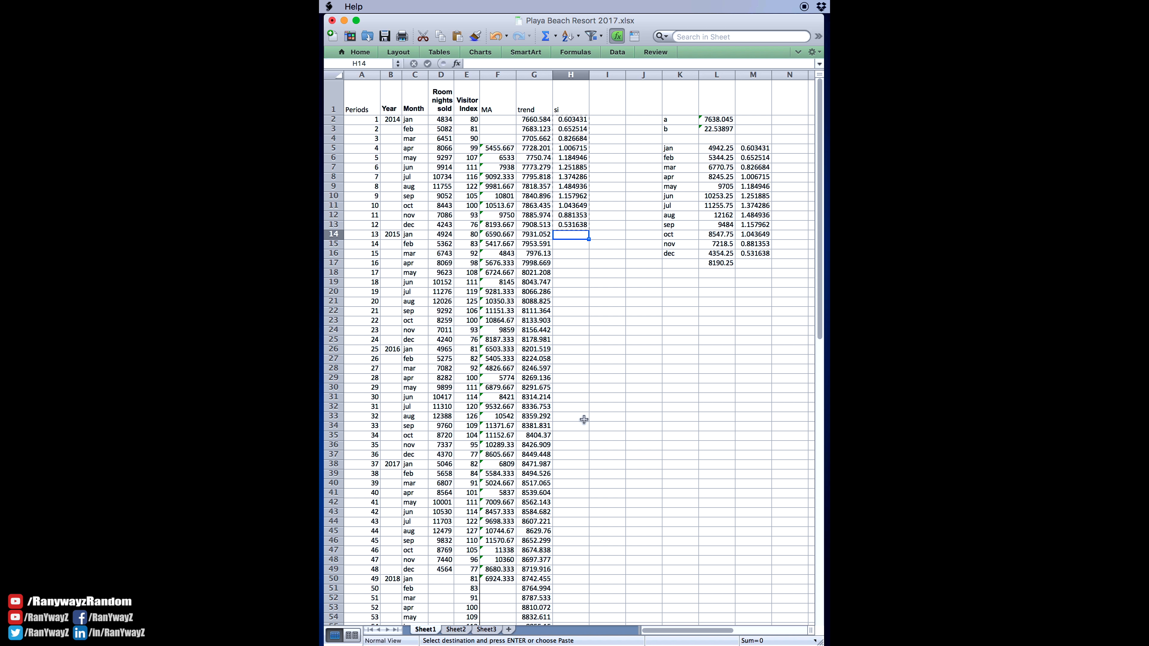
key(super+v)
click(569, 349)
key(super+v)
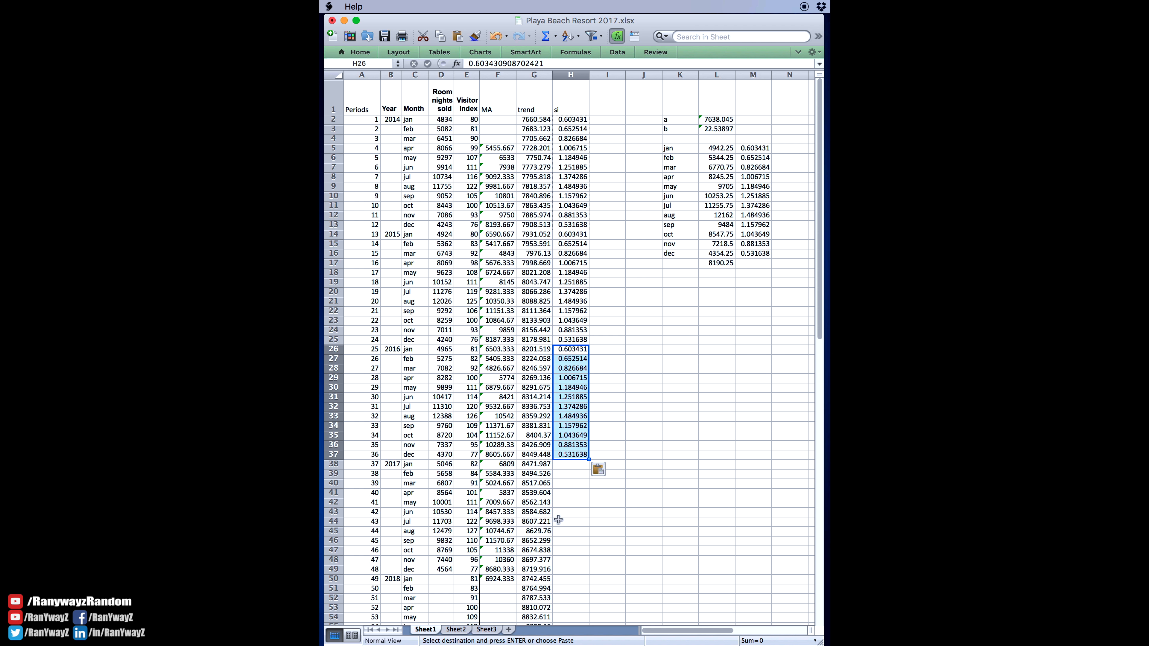
click(566, 466)
key(super+v)
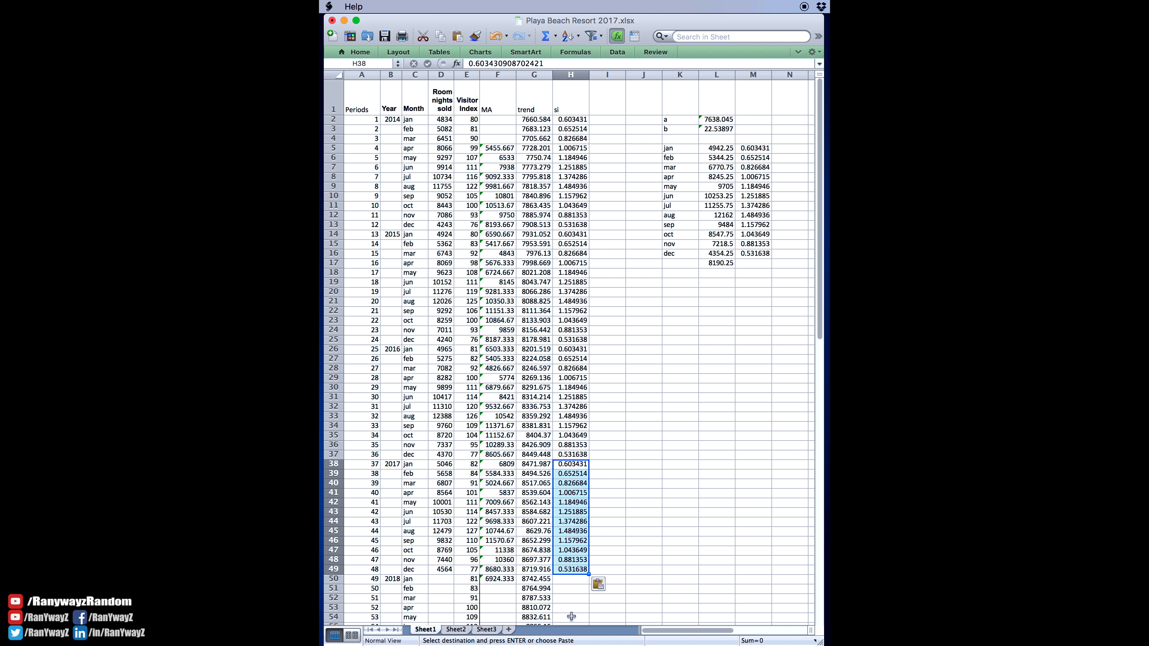
click(563, 580)
key(super+v)
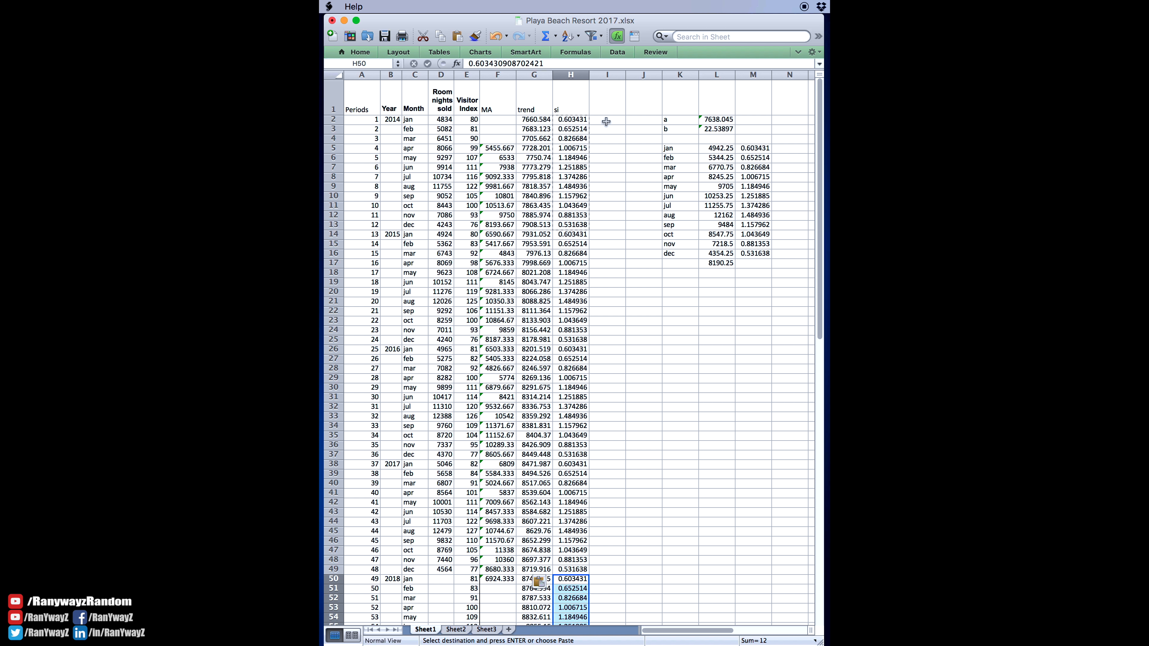
- Enter the header "seasonality" in cell I1
click(606, 109)
text(seasonality)
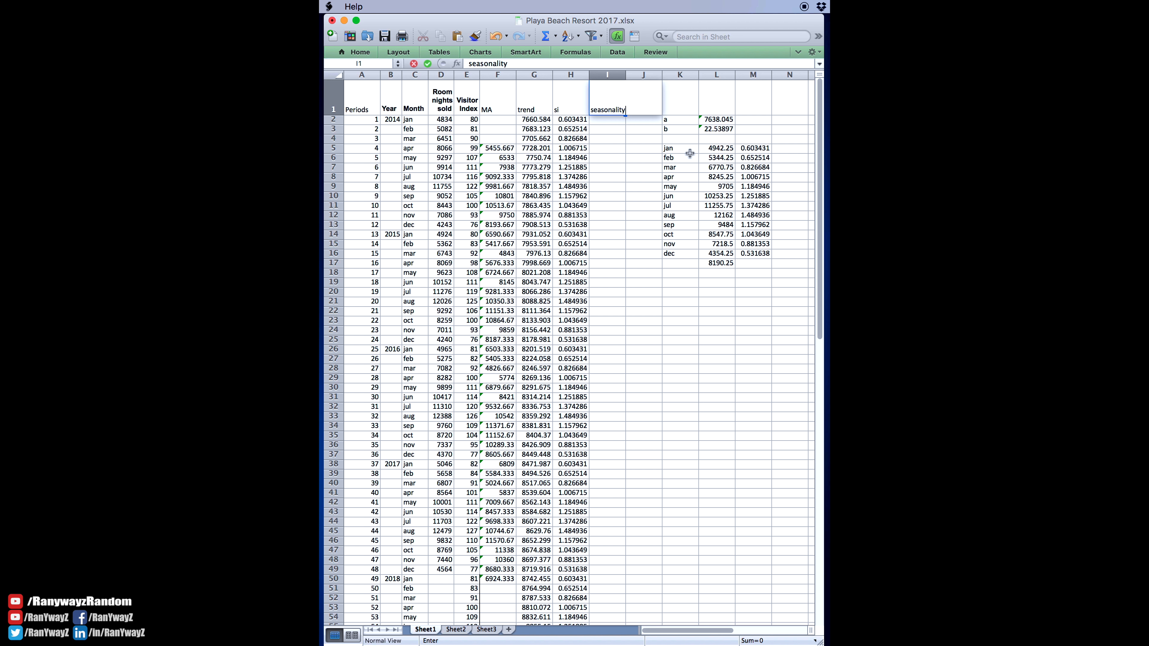
key(Return)
- Enter =H2*G2 in cell I2 and fill it down the seasonality column through the 2018 rows
text(=)
key(Left)
text(*)
key(Left)
key(Left)
key(Return)
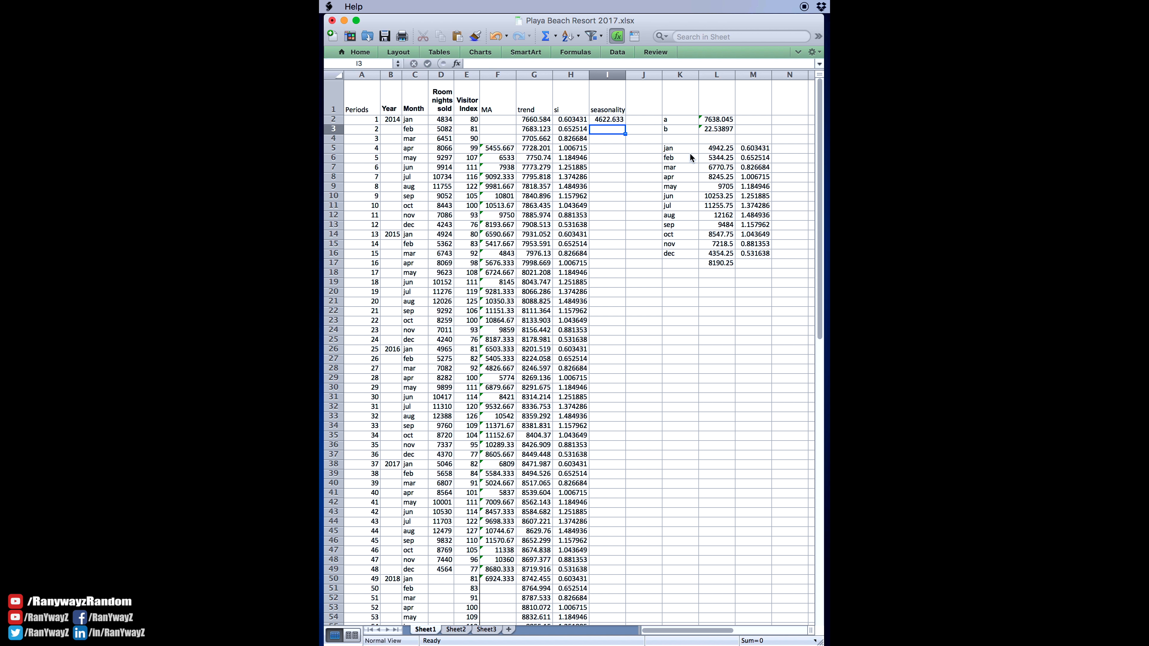
key(Up)
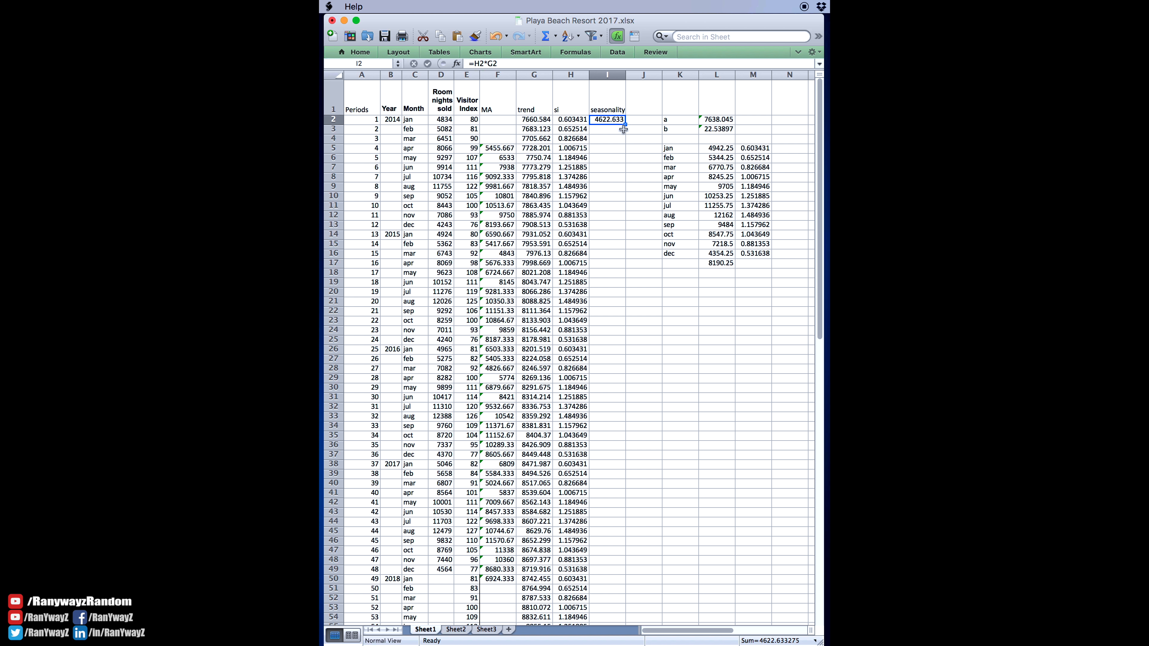
drag(624, 124, 626, 604)
scroll(688, 317, up, 3)
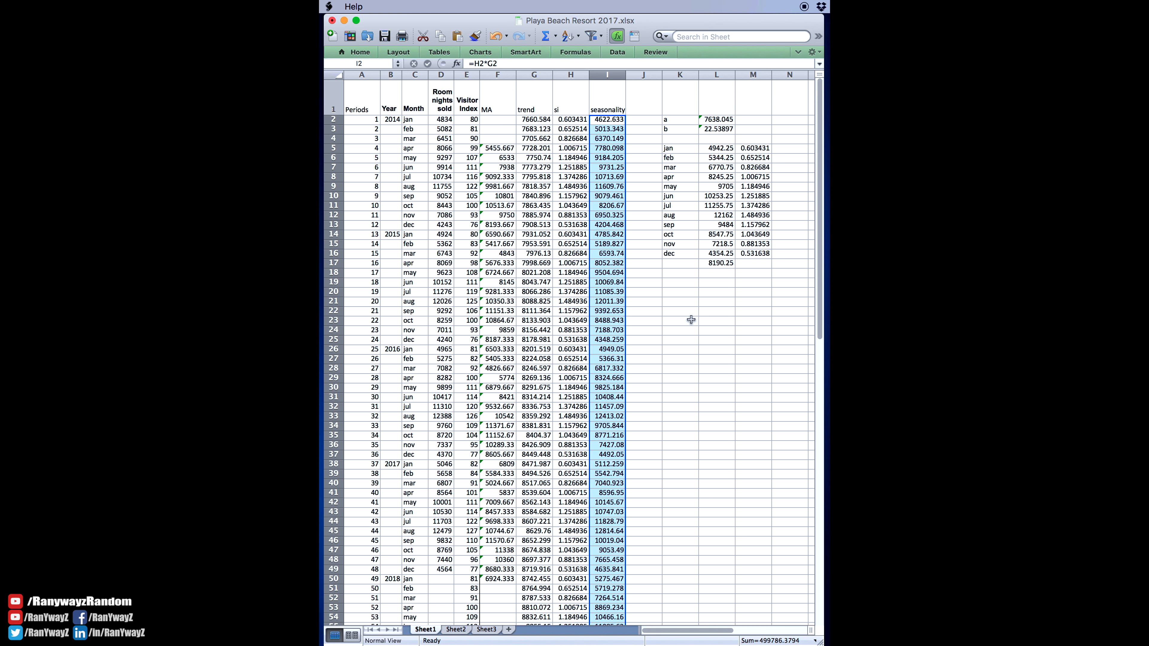
- Enter the header "regression" in cell J1
click(646, 110)
text(regres)
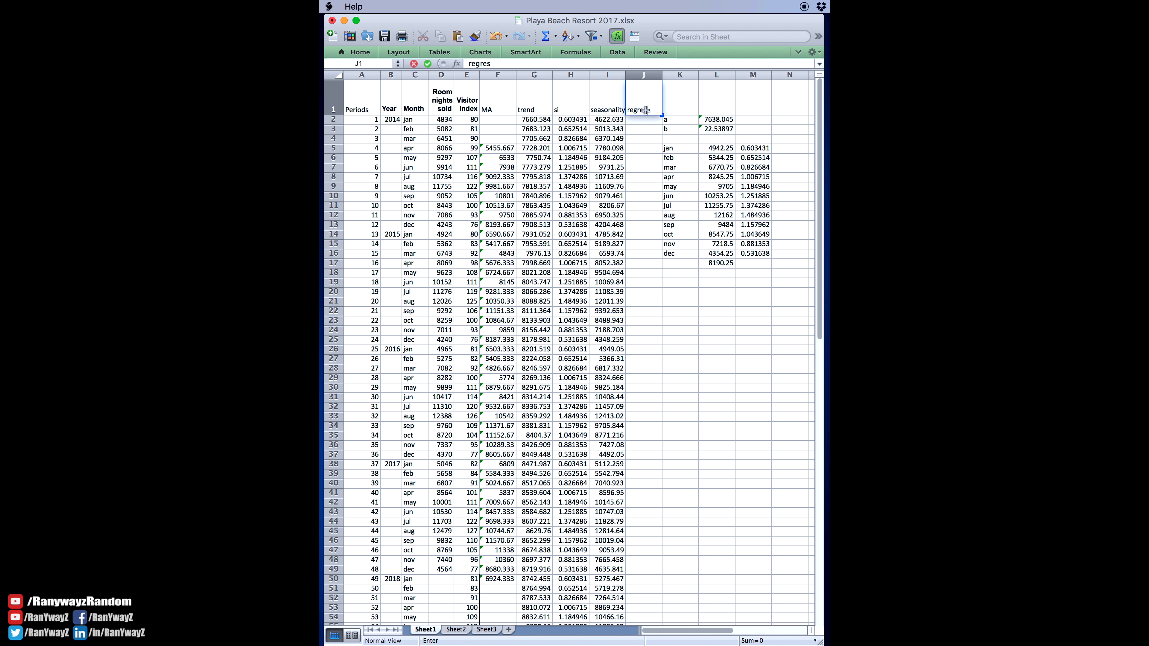
text(sion)
key(Return)
- Label the regression coefficients "a" in K19 and "b" in K20
key(Down)
key(Down)
key(Down)
key(Down)
key(Down)
key(Down)
key(Down)
key(Down)
key(Down)
key(Down)
key(Down)
key(Down)
key(Down)
key(Down)
key(Down)
key(Down)
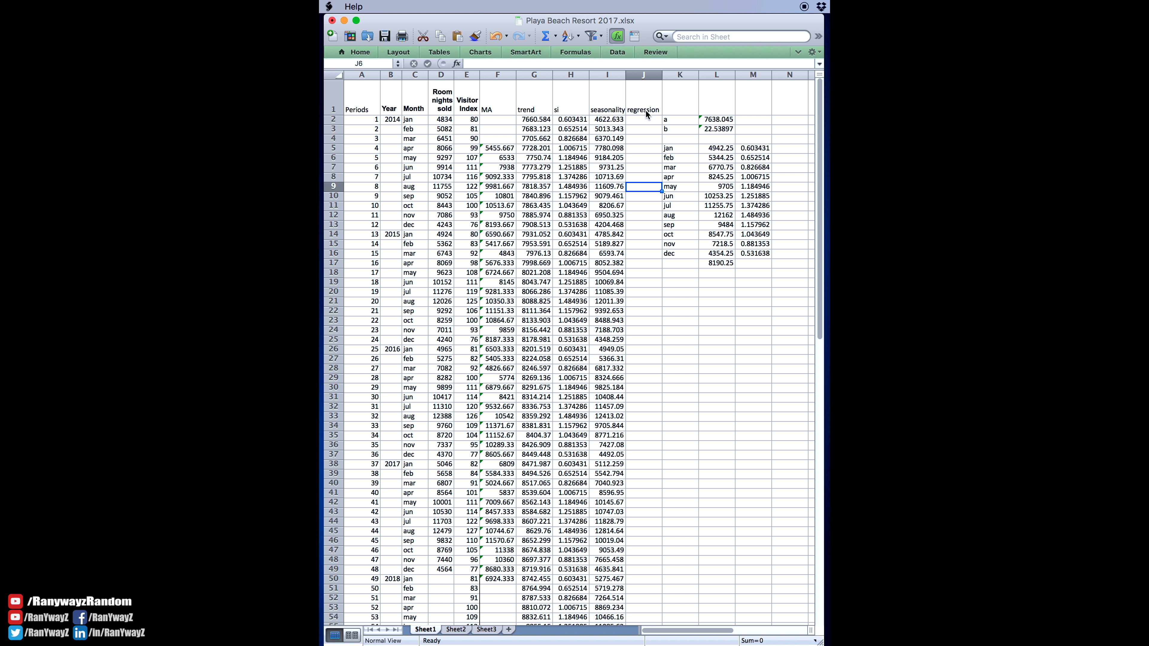
key(Right)
key(Down)
text(a)
key(Return)
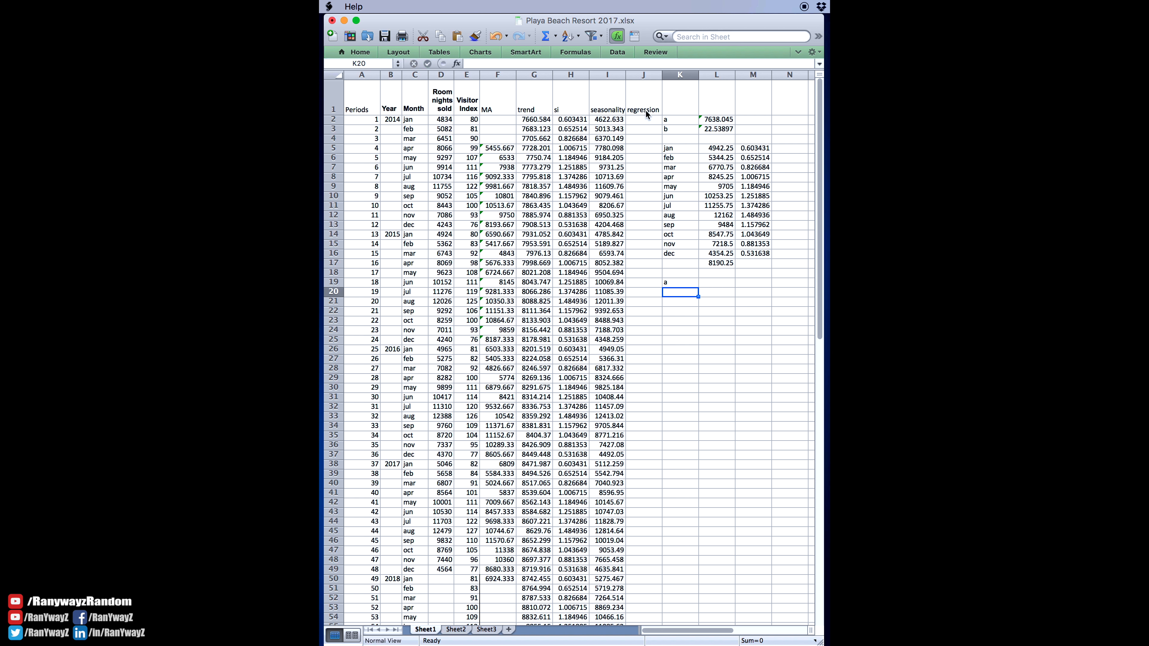
text(b)
key(Return)
- Calculate the intercept in L19 with INTERCEPT, using room nights D2:D49 as y values and visitor index E2:E49 as x values
key(Up)
key(Right)
key(Right)
key(Up)
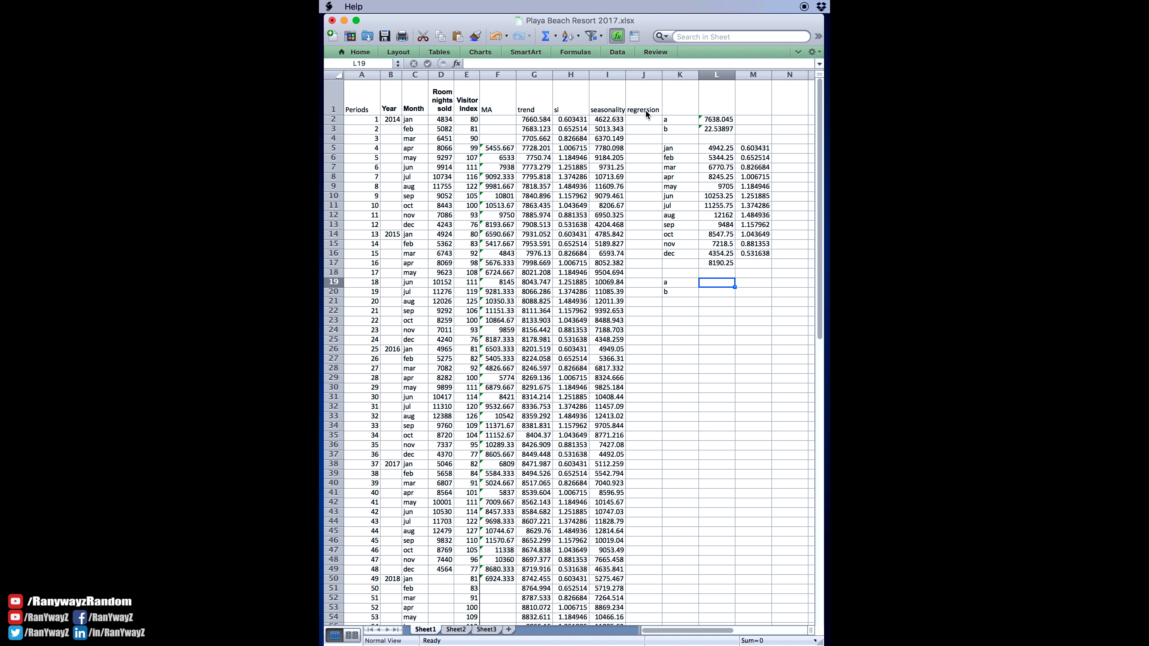
text(=intercept()
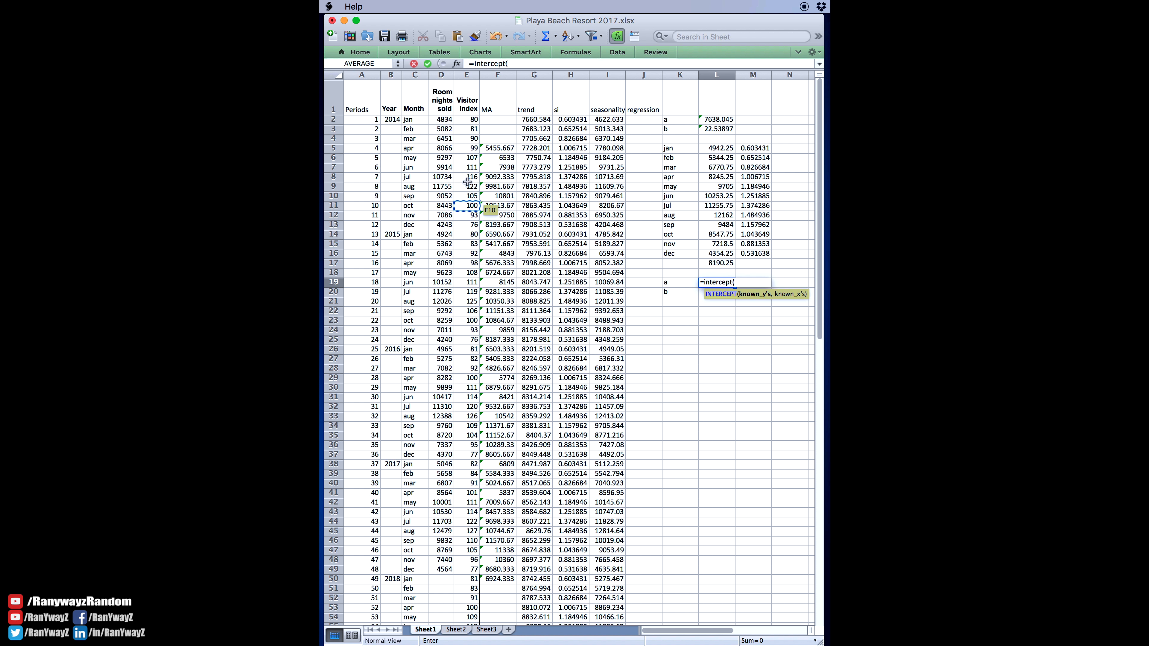
click(441, 119)
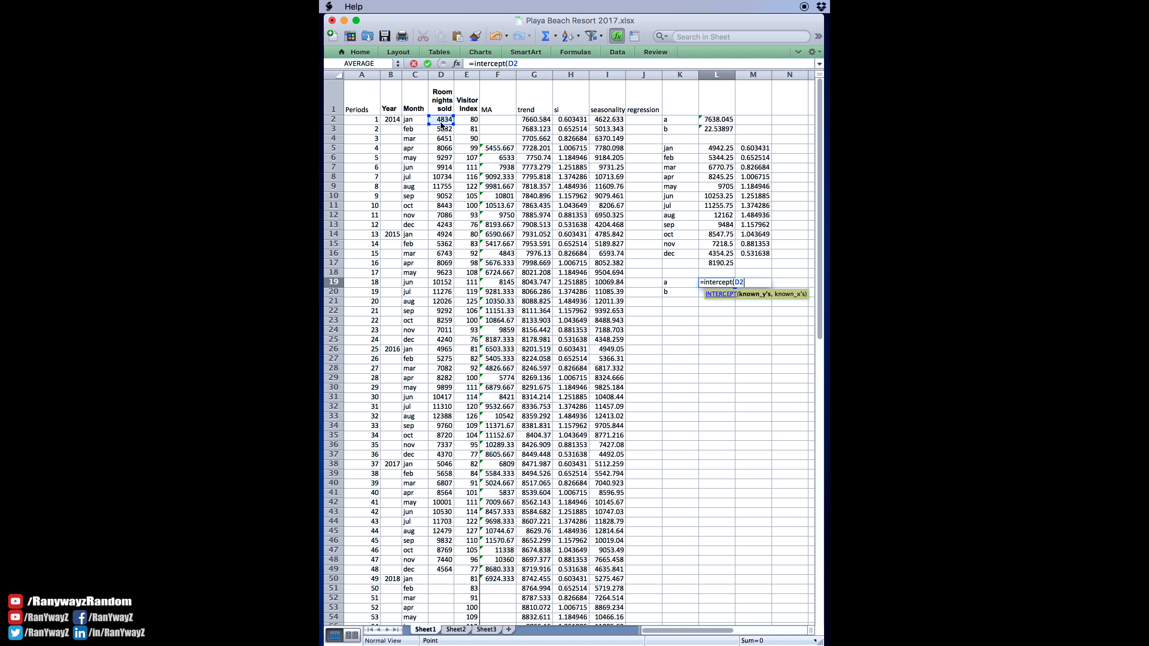
shift+click(443, 569)
text(,)
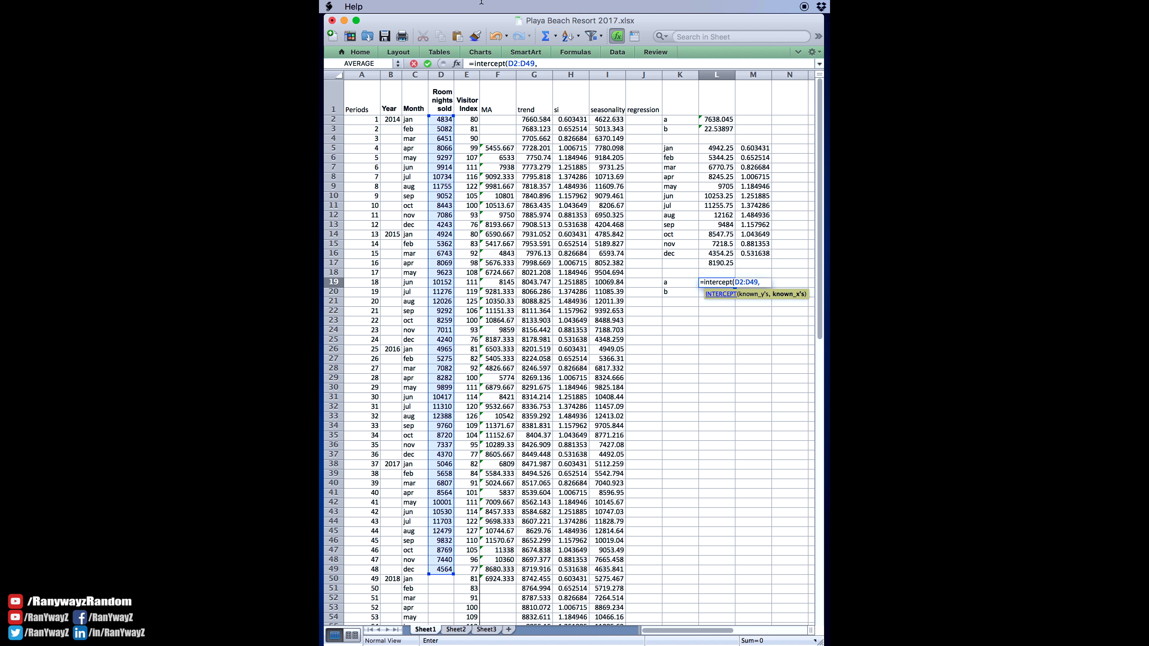
click(473, 119)
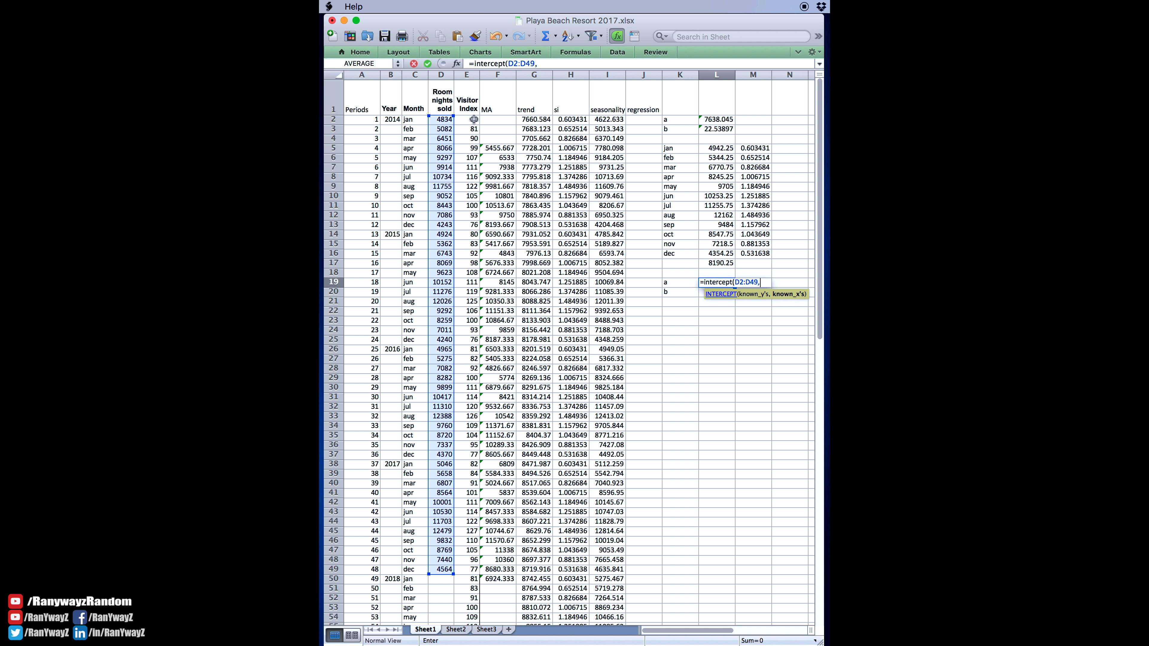
shift+click(473, 569)
key(Return)
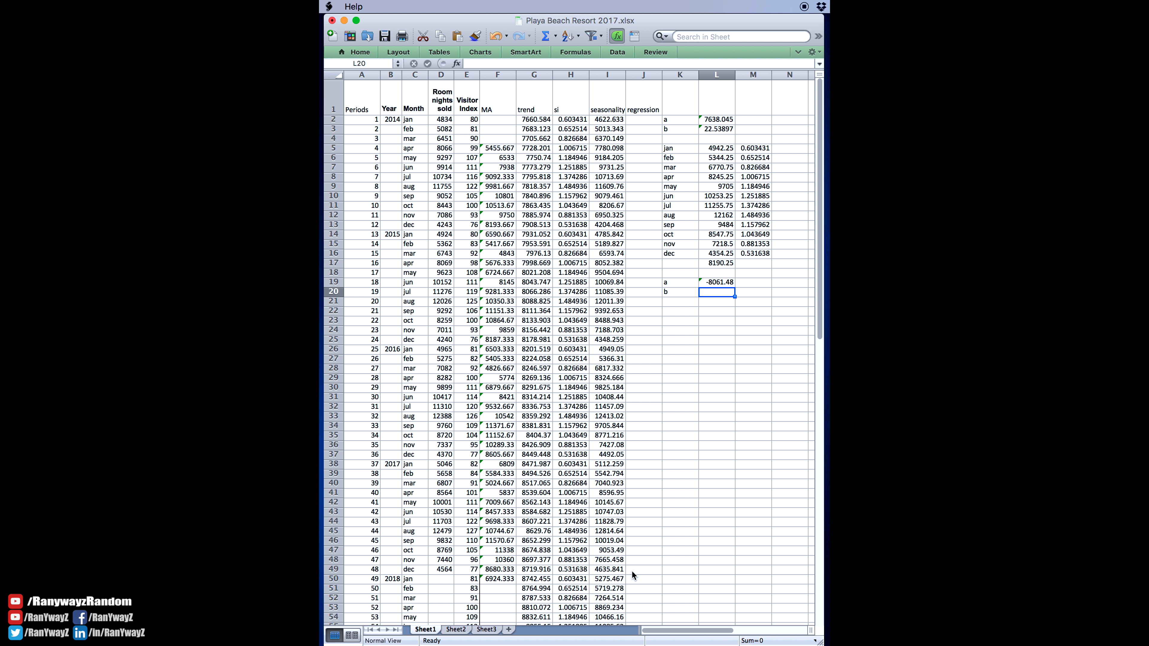
- Calculate the slope in L20 with SLOPE, using room nights D2:D49 as y values and visitor index E2:E49 as x values
text(=slope()
click(632, 570)
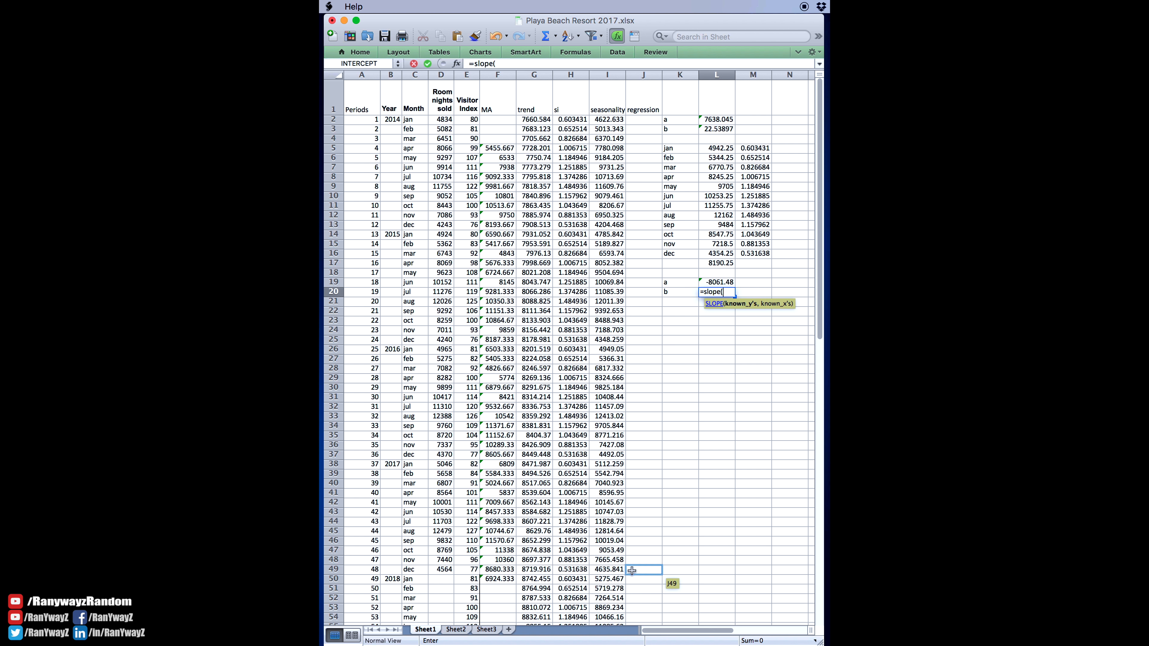
click(440, 120)
shift+click(446, 570)
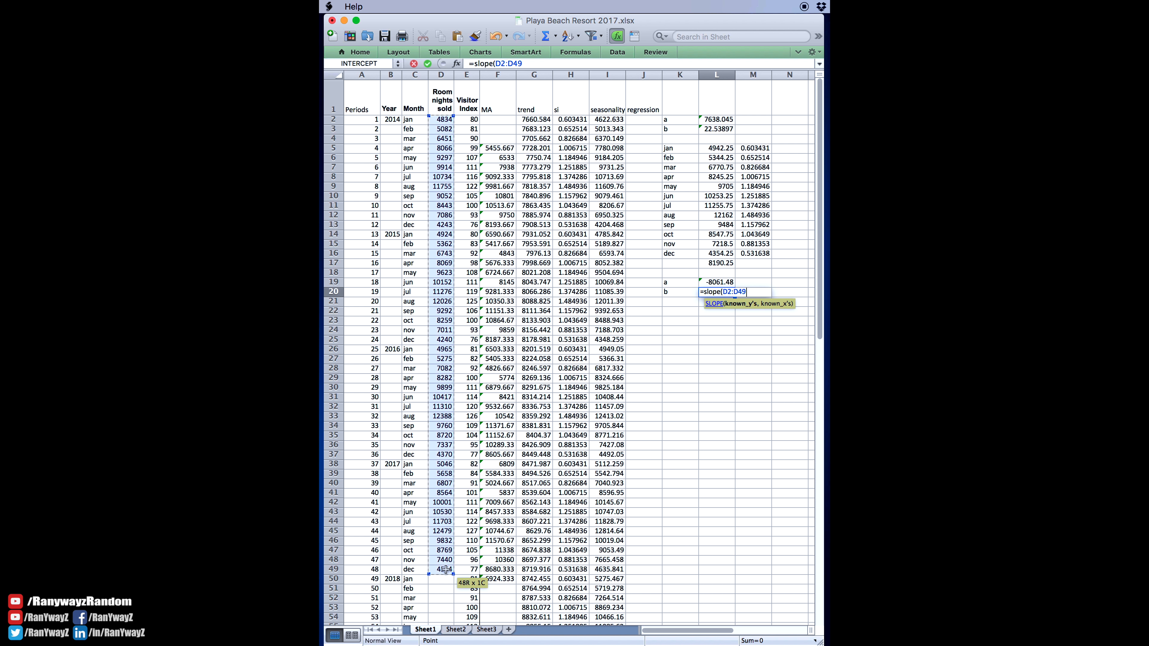
text(,)
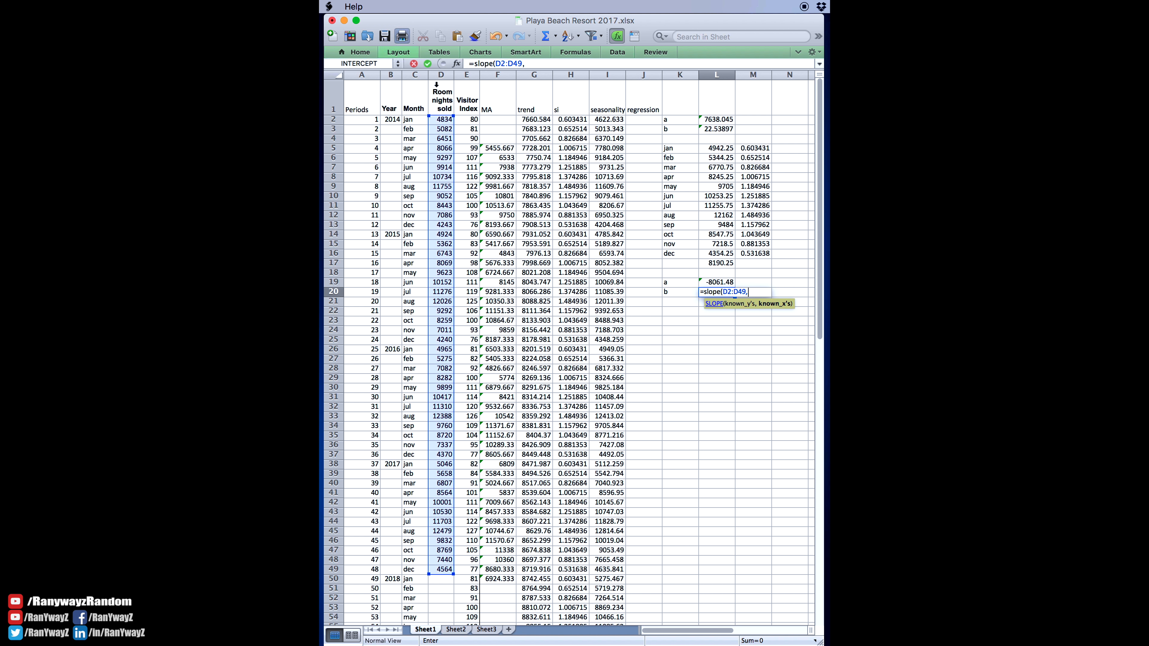
click(462, 123)
shift+click(467, 572)
key(Return)
- Enter =$L$19+$L$20*E2 in J2 and fill it down the regression column through July 2018 in row 56
click(643, 120)
text(=)
click(717, 283)
text(+)
click(717, 292)
text(*)
click(466, 119)
key(Return)
key(Up)
drag(662, 124, 662, 553)
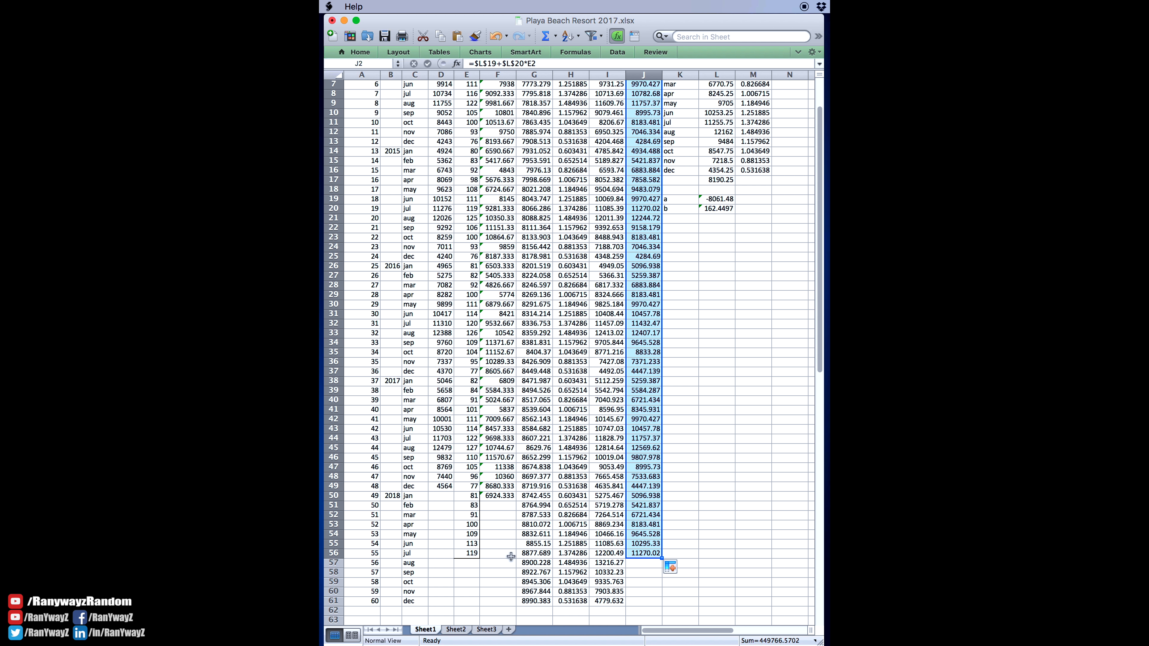
scroll(728, 372, up, 3)
click(728, 371)
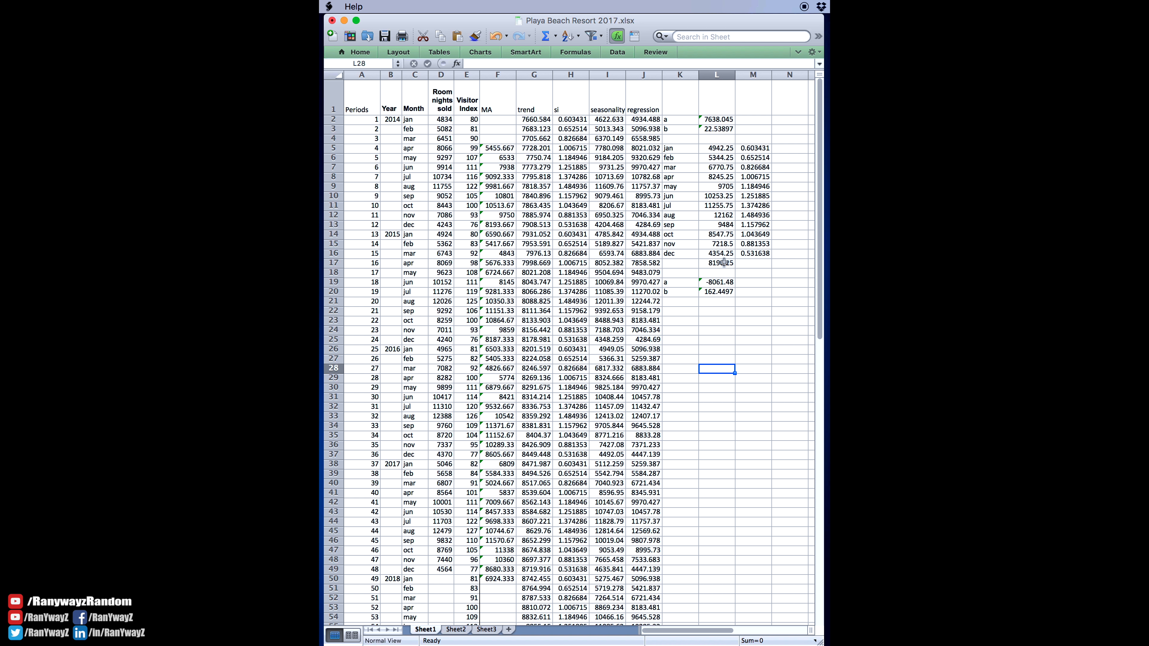
- Insert four blank columns before column K, between the regression column and the coefficient tables
click(683, 75)
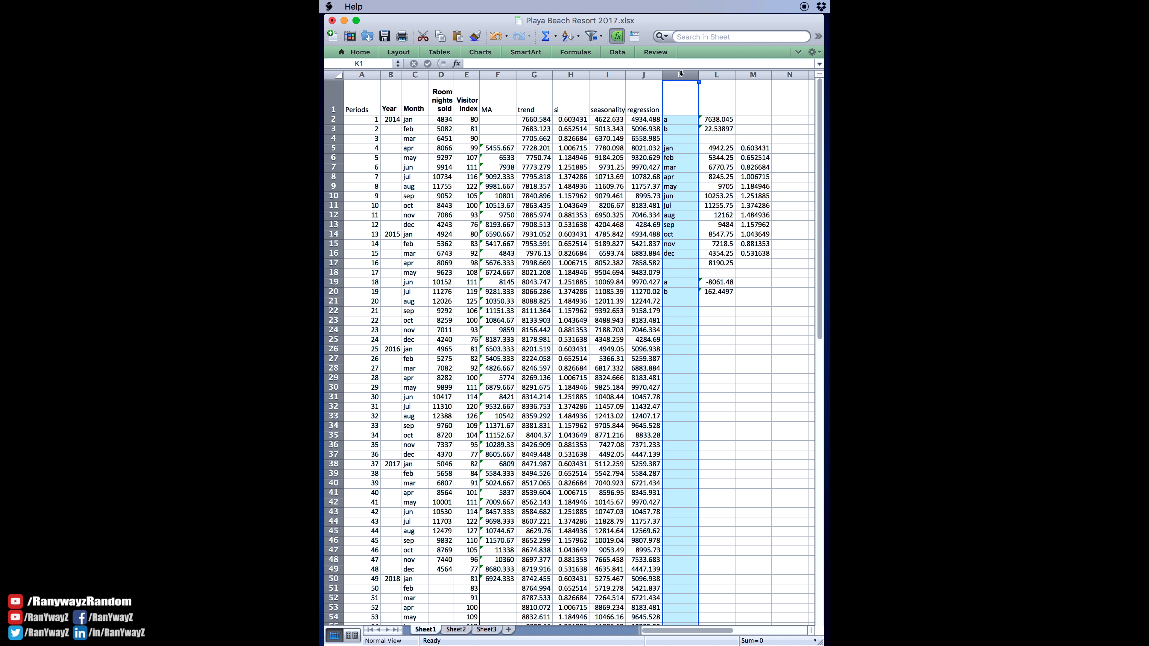
right_click(680, 73)
click(705, 132)
click(753, 187)
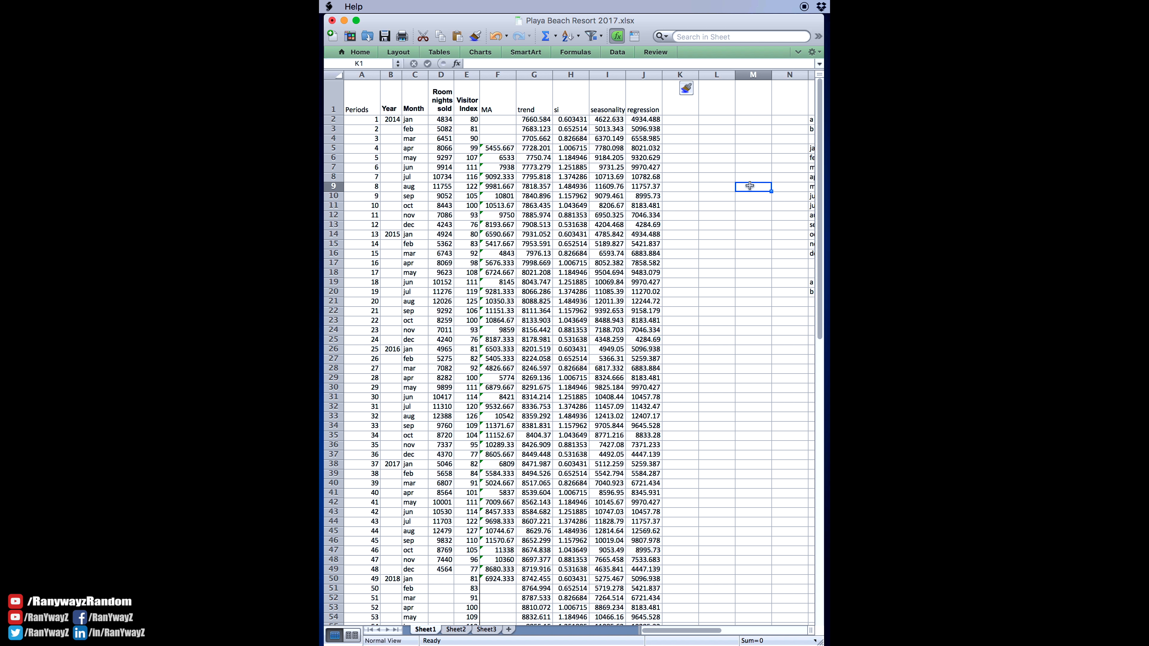
- Enter the headers "ma", "trend", "season" and "reg" in cells K1 to N1
click(678, 110)
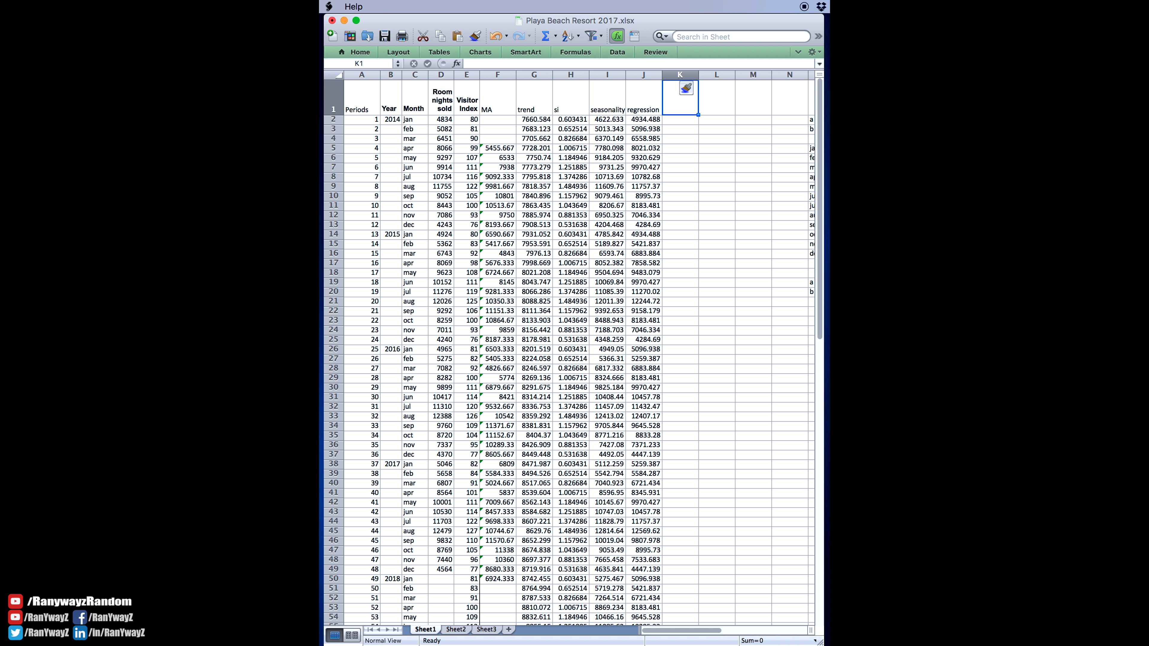
text(ma)
key(Tab)
text(trend)
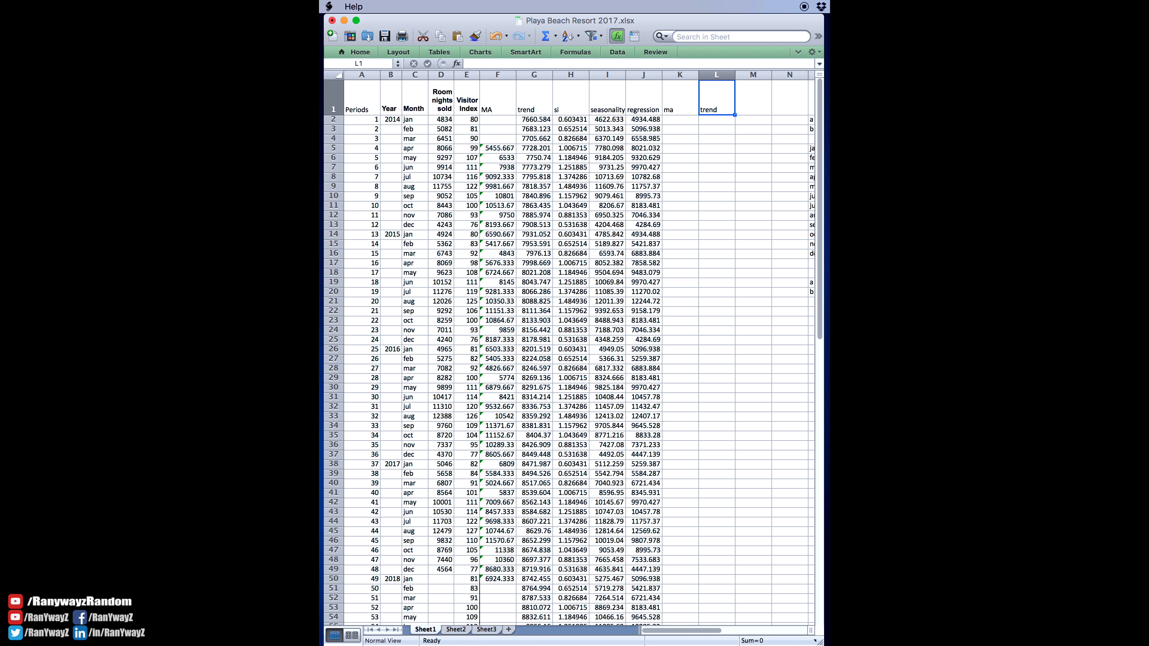
key(Tab)
text(season)
key(Tab)
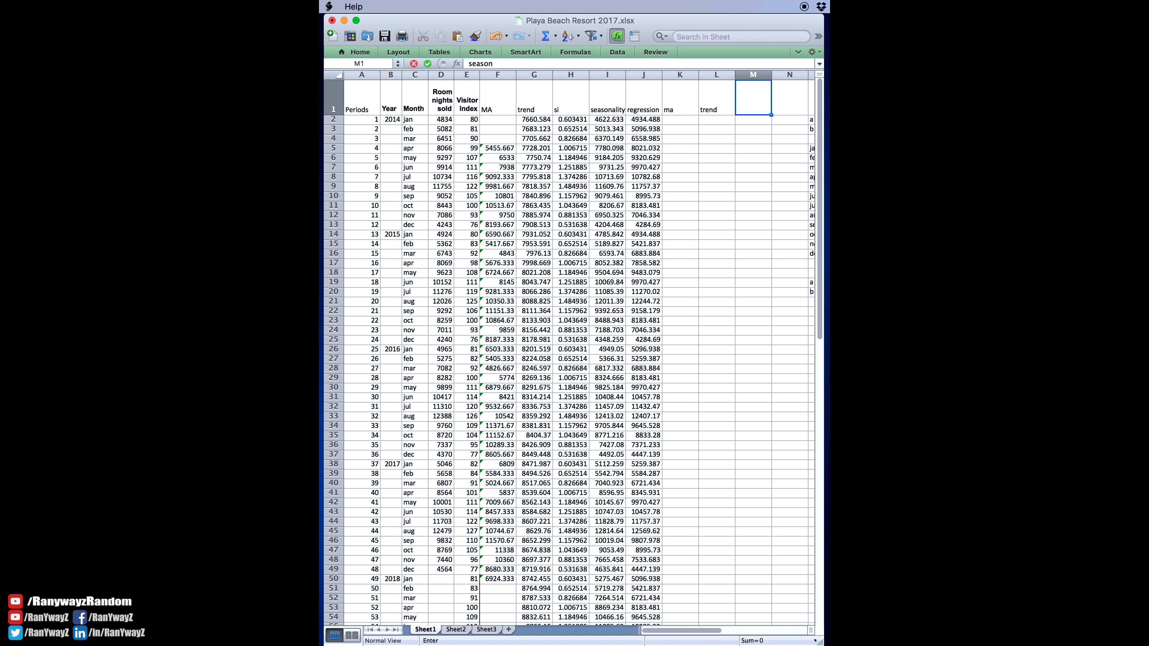
text(reg)
key(Return)
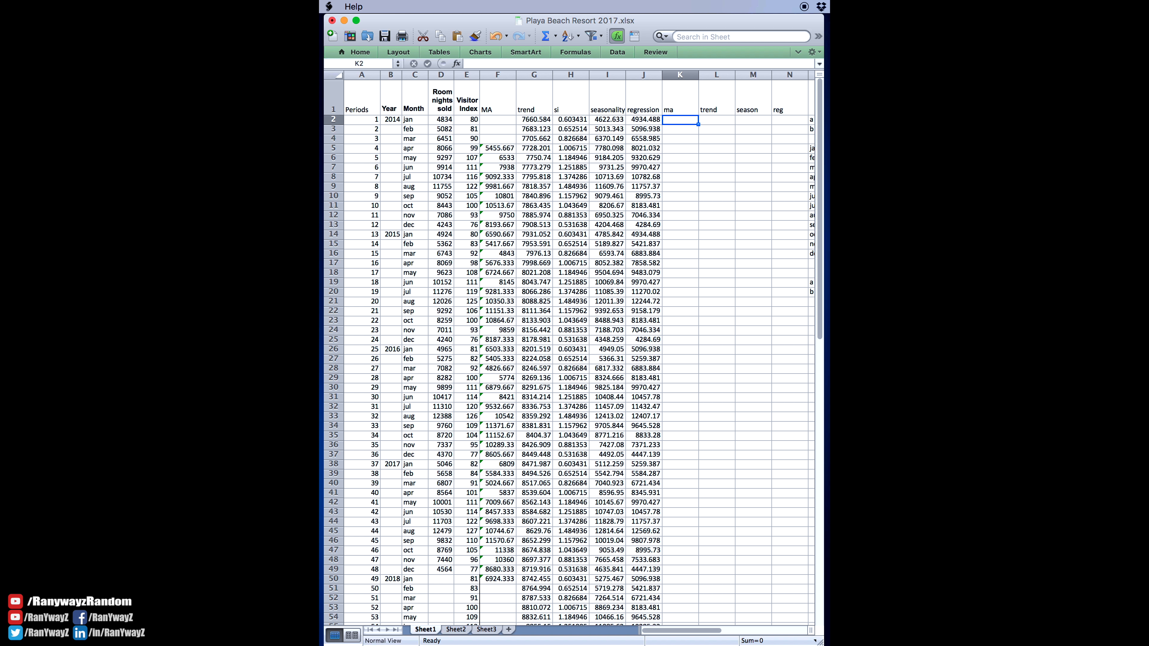
- Enter =ABS(F5-D5) in K5 for the moving-average error and fill it down to K49
key(Down)
key(Down)
key(Down)
text(=abs()
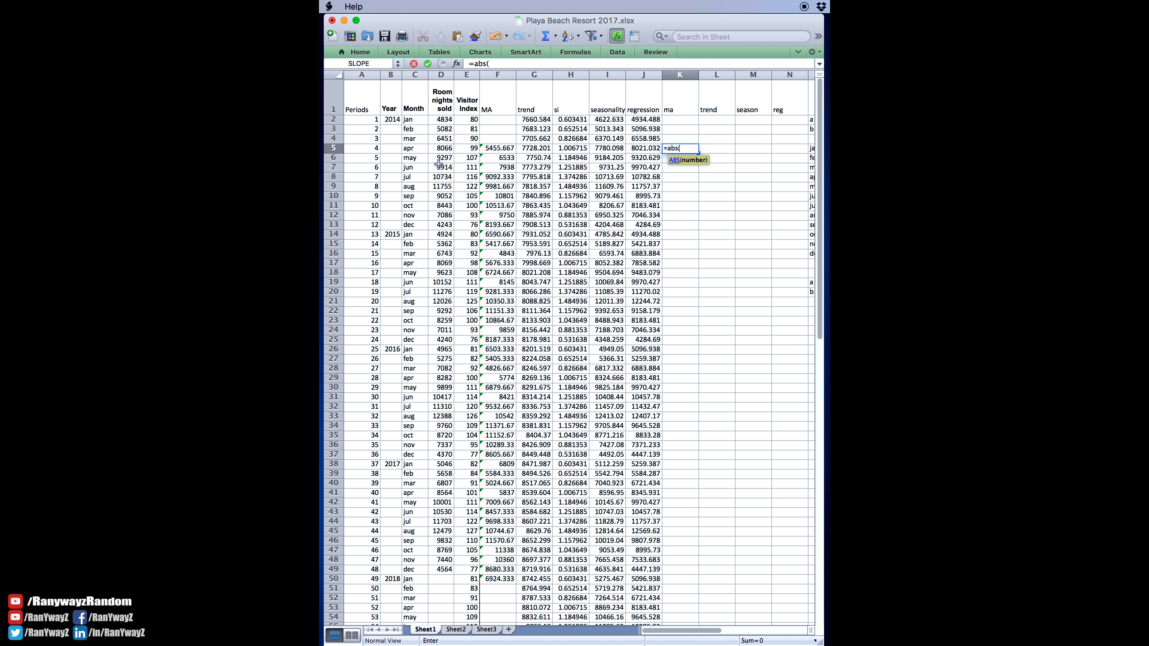
click(490, 150)
text(-)
click(444, 148)
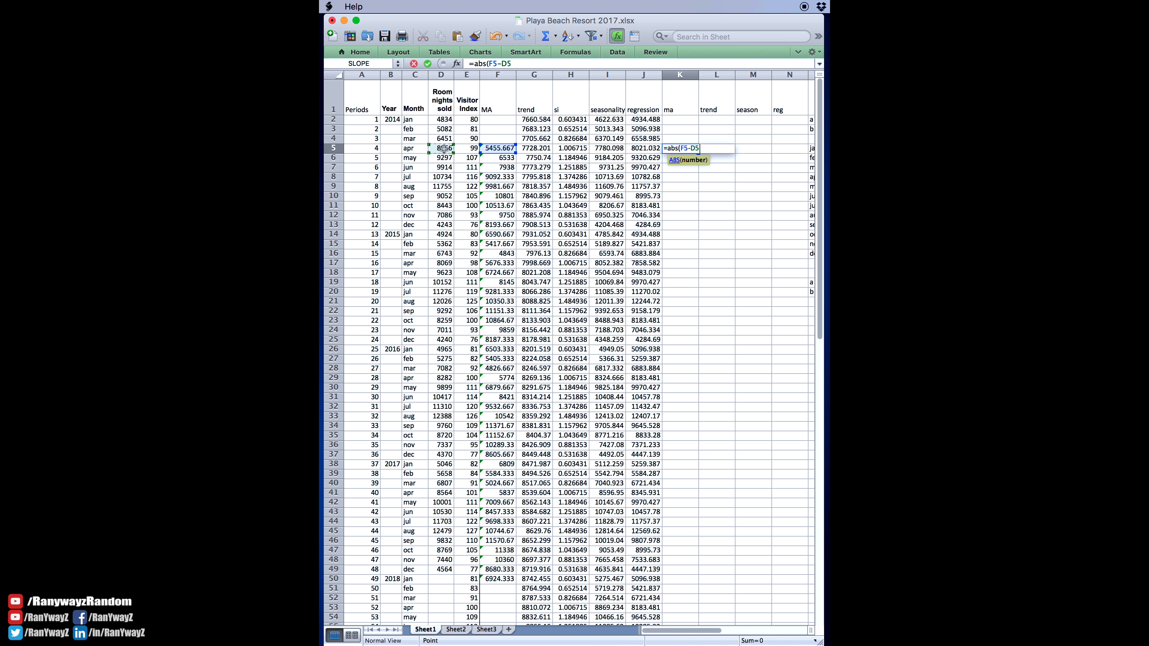
key(Return)
key(Up)
drag(699, 154, 687, 573)
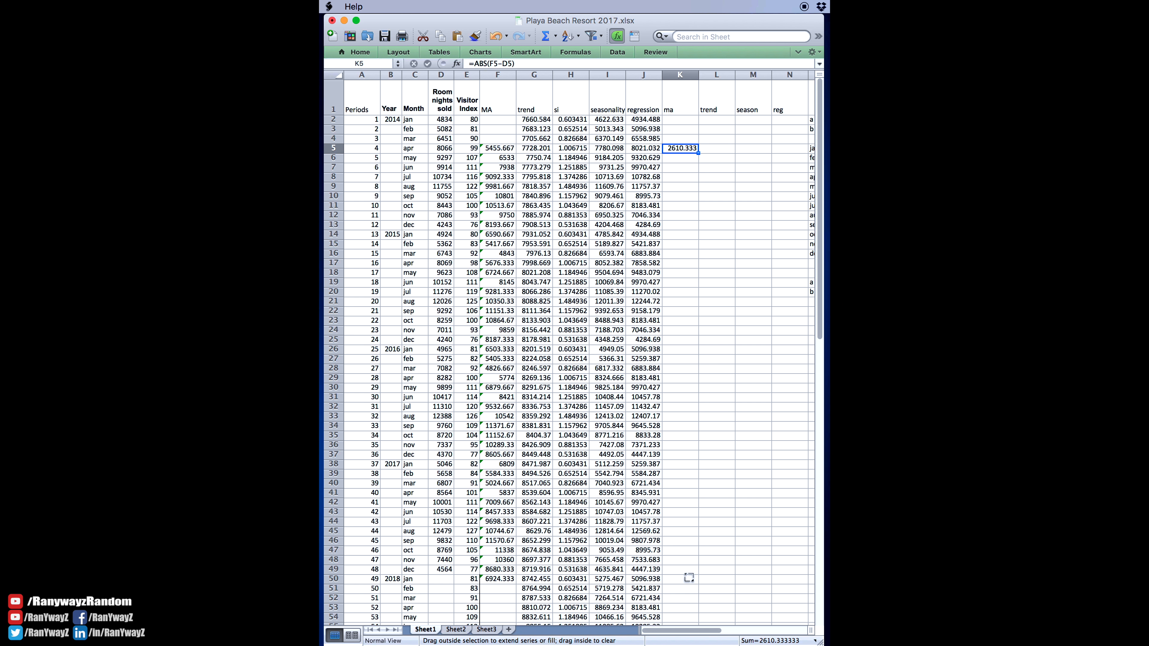
- Calculate the absolute trend error in L2 with =ABS(G2-D2)
click(711, 120)
text(=abs)
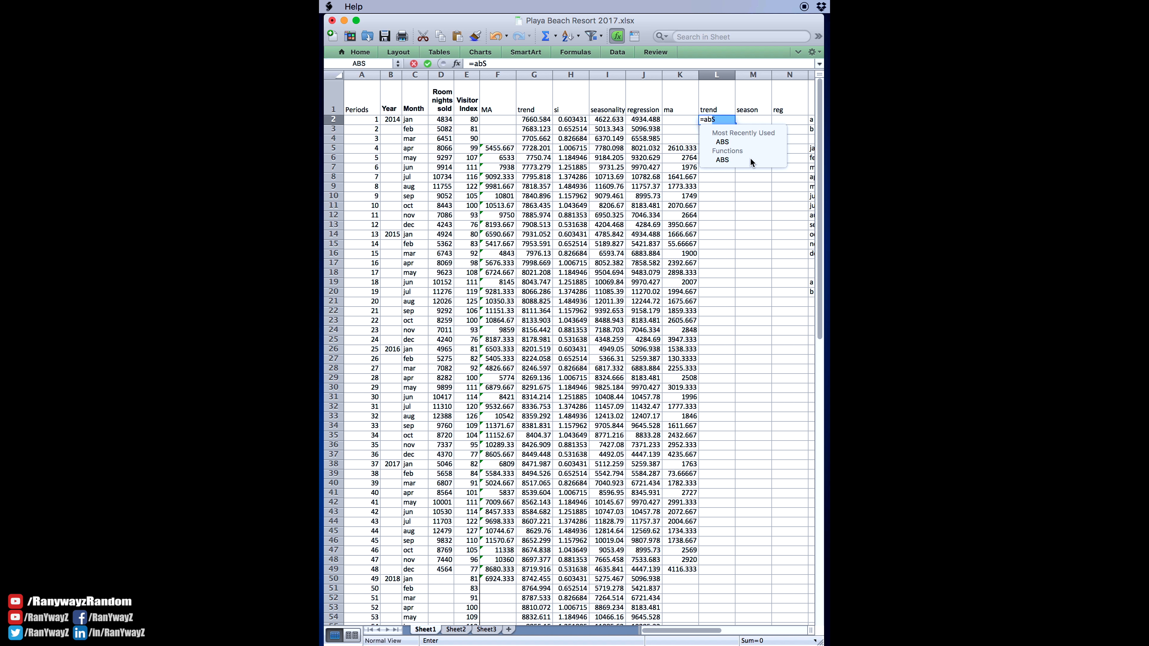
text(()
click(541, 121)
text(-)
click(447, 119)
key(Tab)
- Calculate the absolute seasonality error in M2 with =ABS(I2-D2)
text(=)
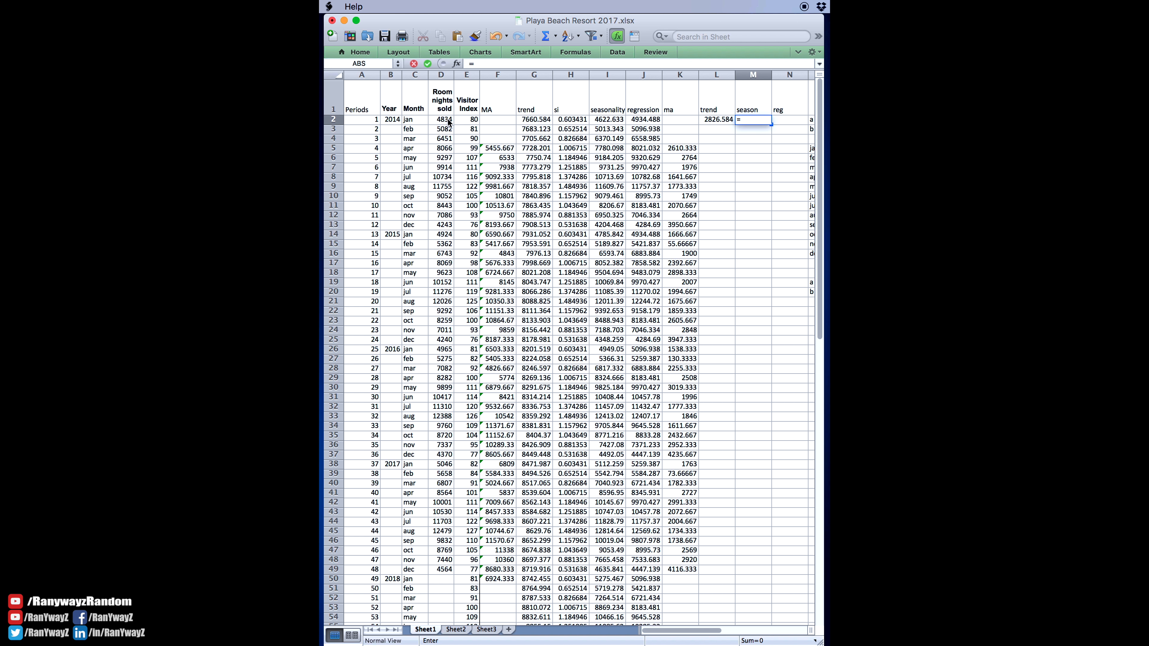
text(abs()
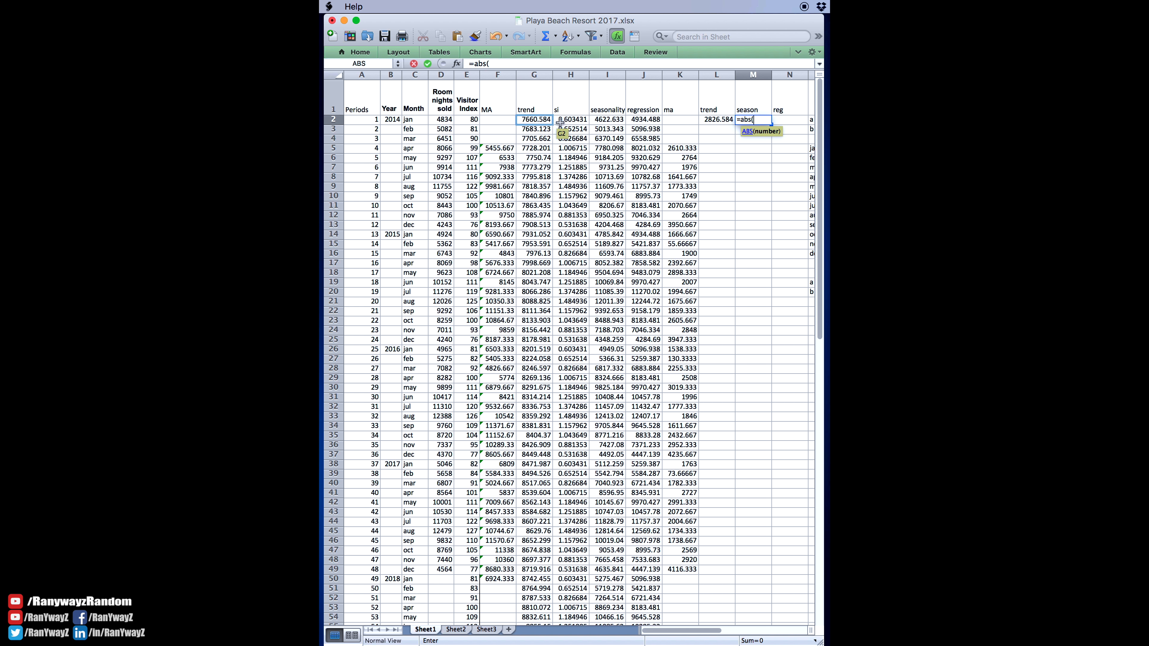
click(613, 120)
text(-)
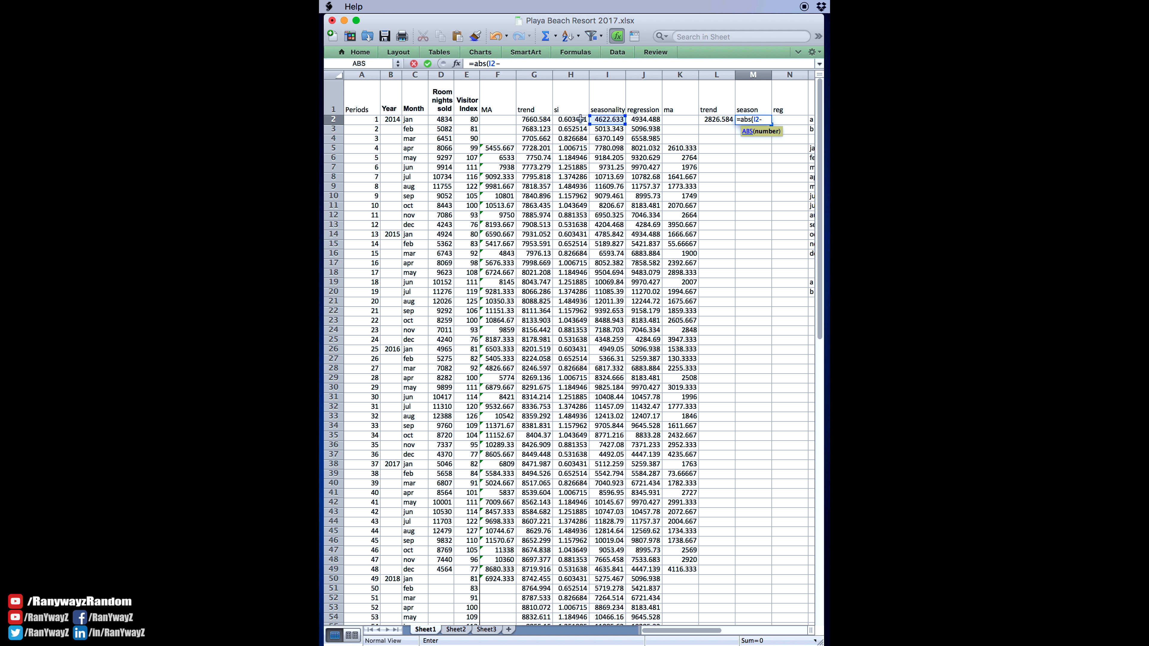
click(441, 120)
key(Tab)
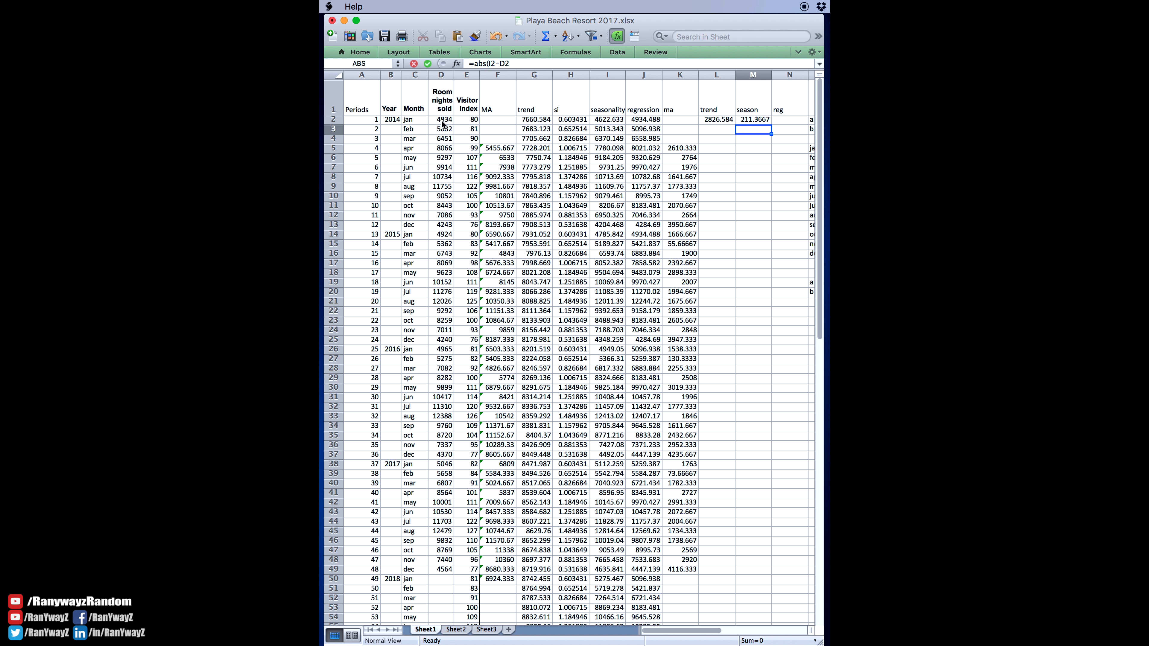
- Calculate the absolute regression error in N2 with =ABS(J2-D2)
text(=abs()
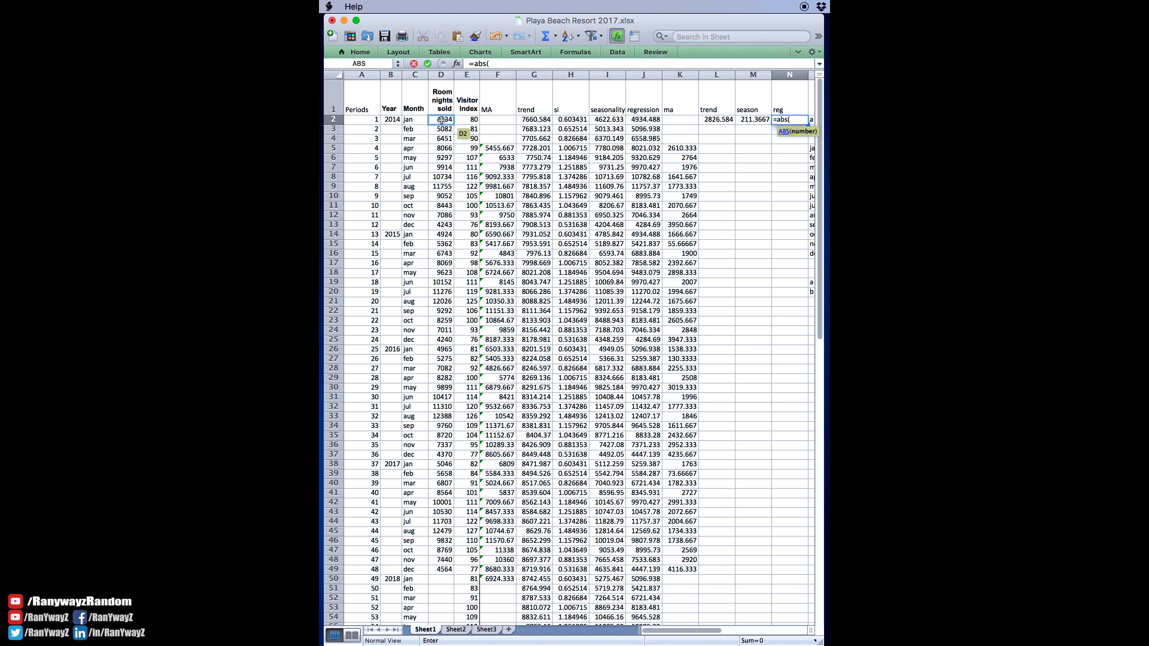
click(643, 121)
text(-)
click(449, 123)
key(Return)
- Fill the error formulas in L2:N2 down through December 2017 in row 49
key(Up)
key(shift+Left)
key(shift+Left)
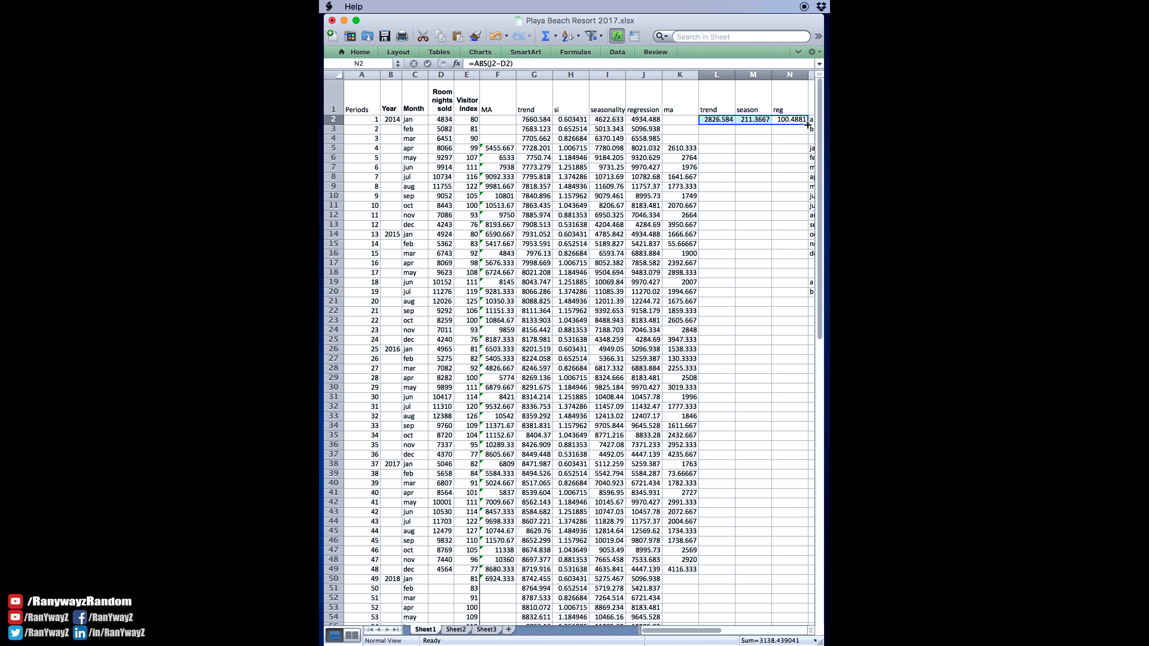
drag(808, 125, 766, 584)
click(749, 586)
- Average the moving-average errors in K50 with =AVERAGE(K5:K49)
click(680, 579)
text(=AVERAGE(K5:K49))
key(Return)
- Enter =AVERAGE(L2:L49) in L50 and fill it across to N50 for the season and reg errors
click(717, 579)
text(=AVERAGE(L2:L49))
key(Return)
key(Up)
drag(735, 585, 796, 588)
click(786, 614)
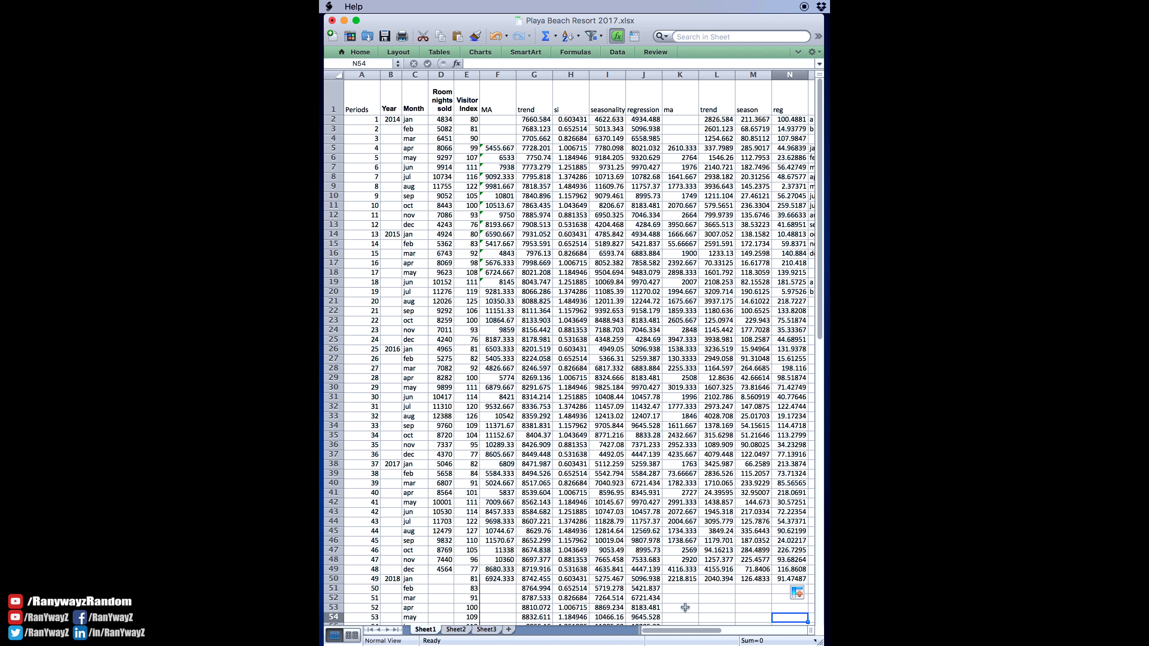
click(790, 581)
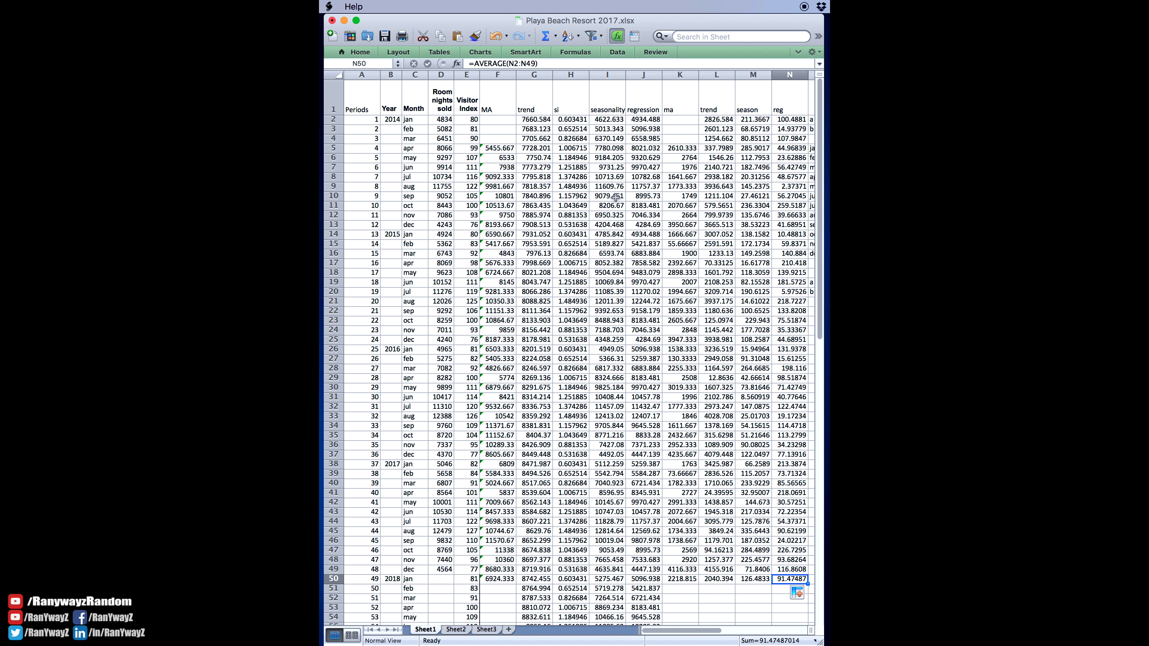
- Bold the 2018 regression forecasts in J50:J56 and the matching year and month labels in B50:C56
scroll(664, 262, down, 2)
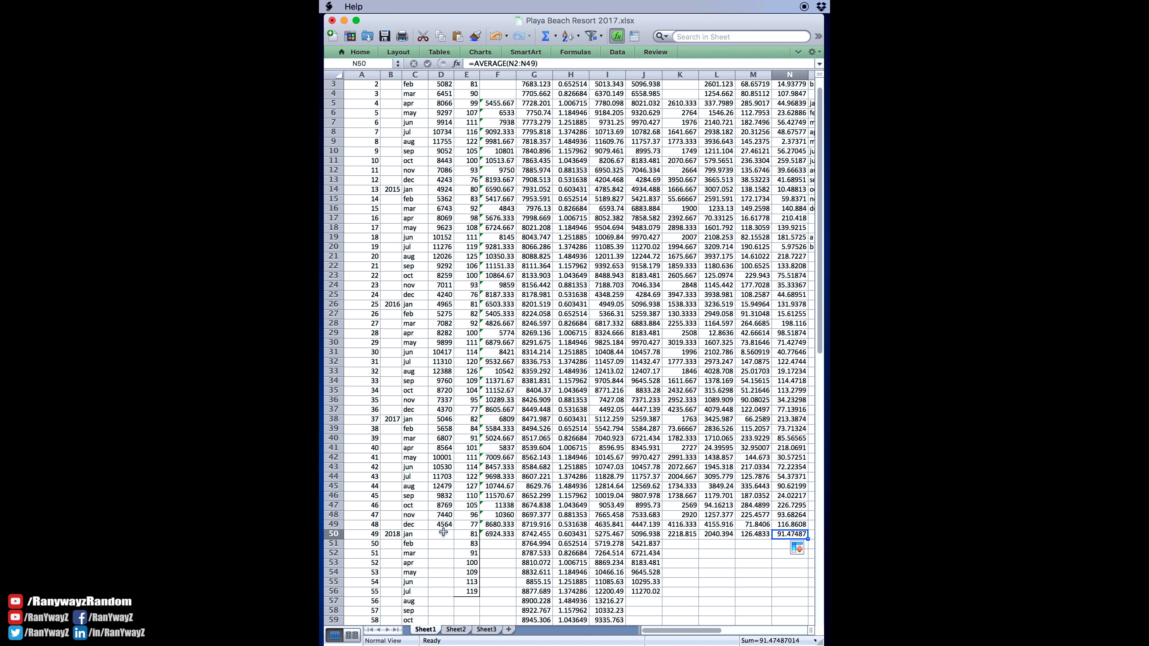
drag(636, 535, 644, 592)
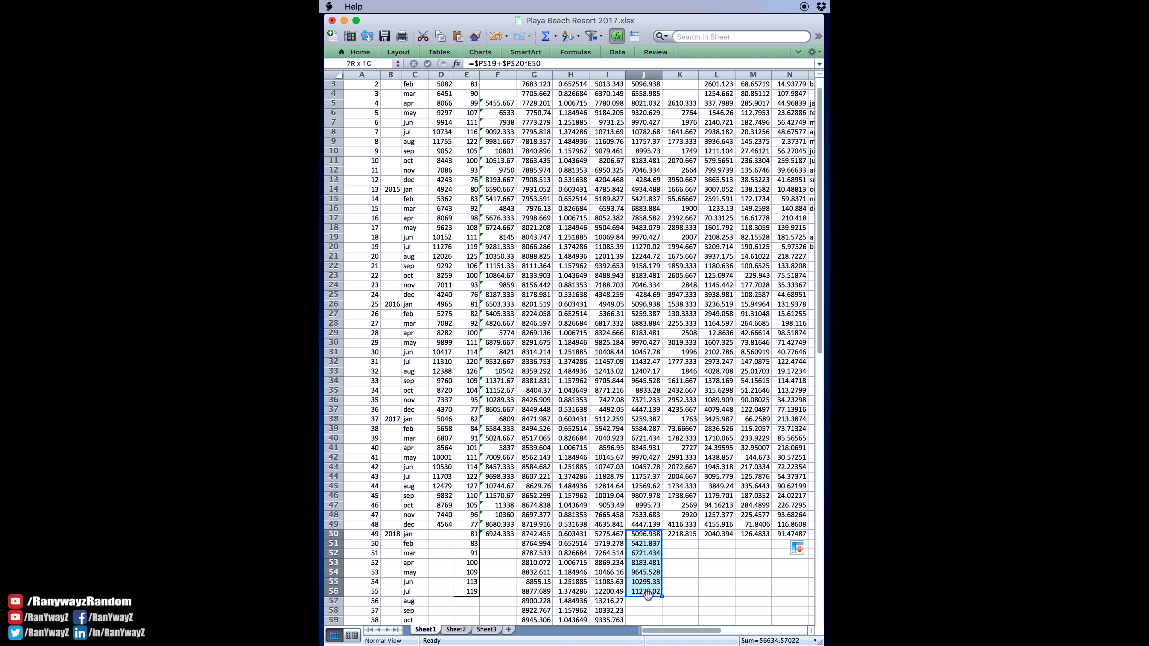
click(718, 594)
drag(392, 535, 411, 591)
key(super+b)
click(571, 438)
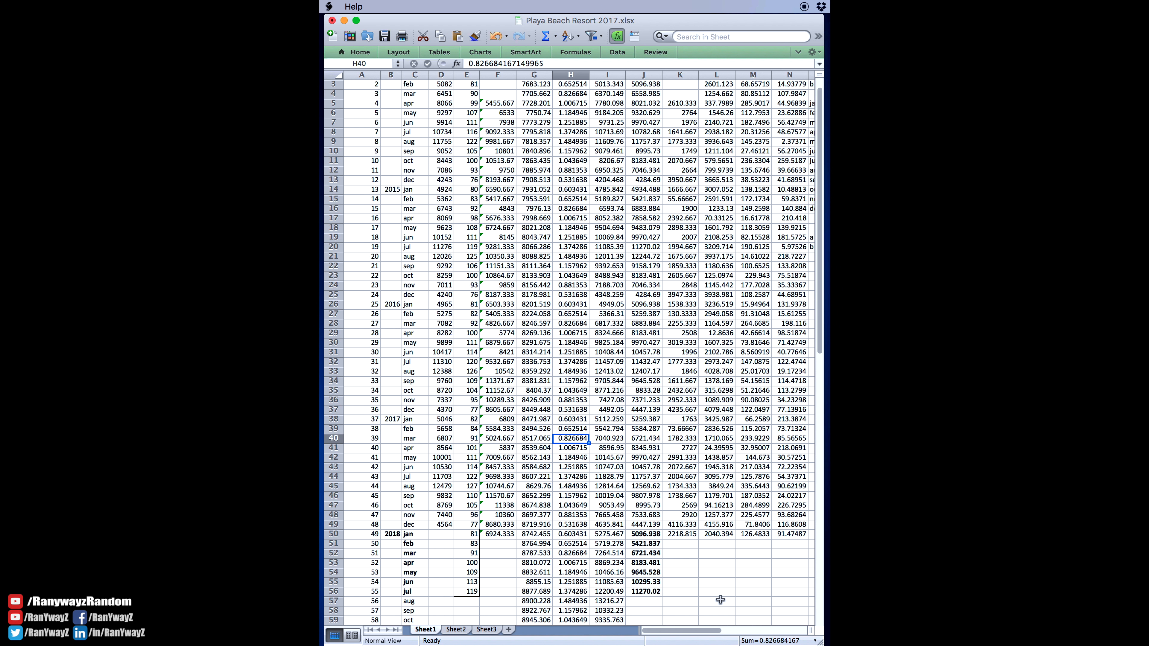